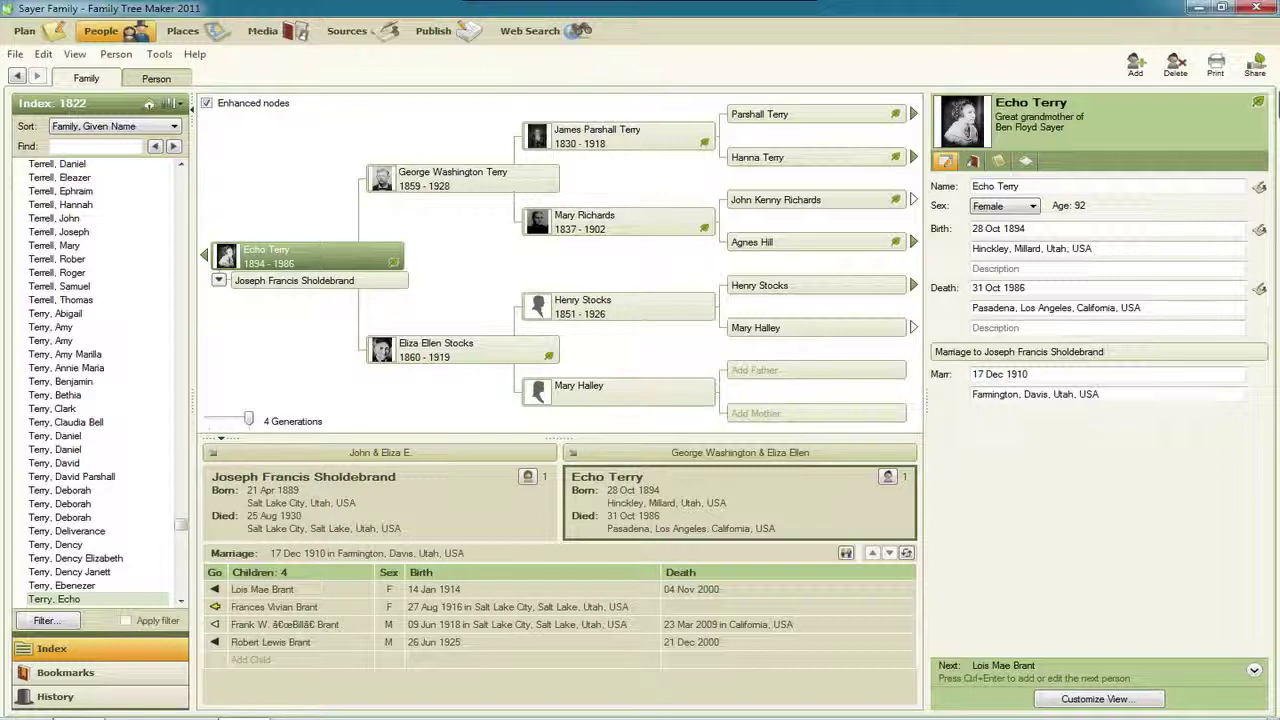
Step: Create a Descendant Report from the genealogy reports for the currently selected person
left_click(437, 36)
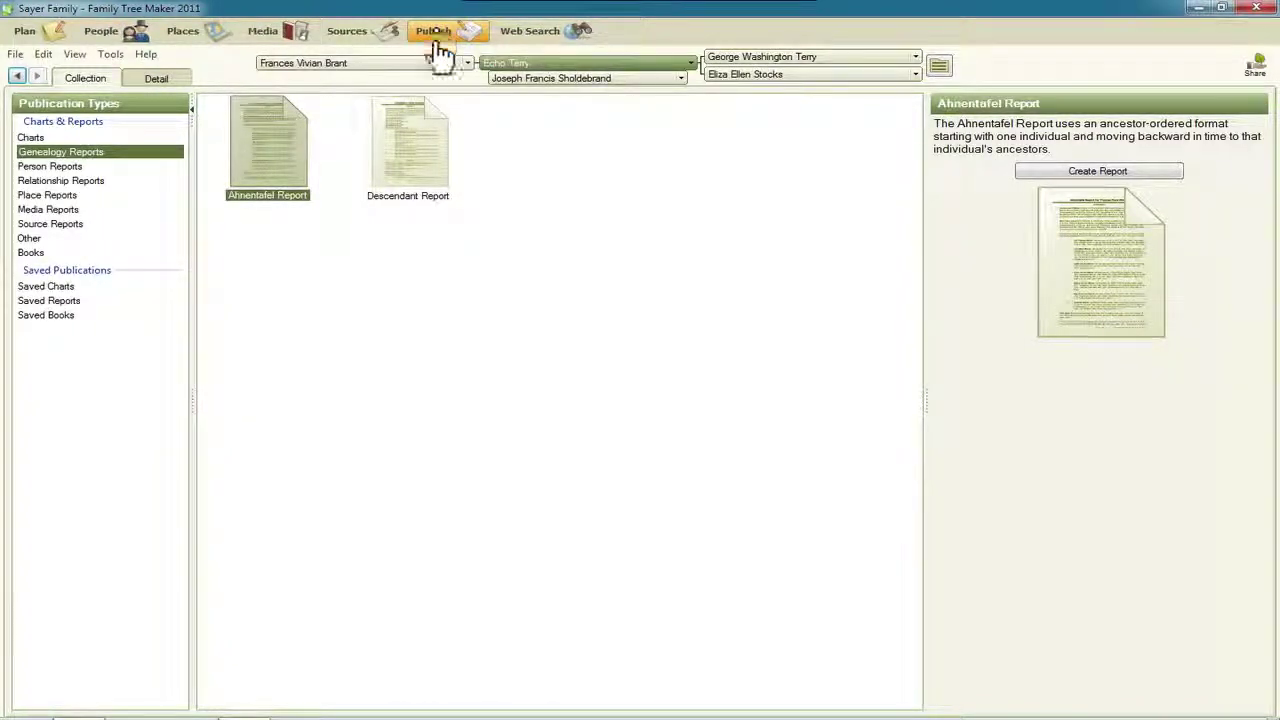
left_click(404, 170)
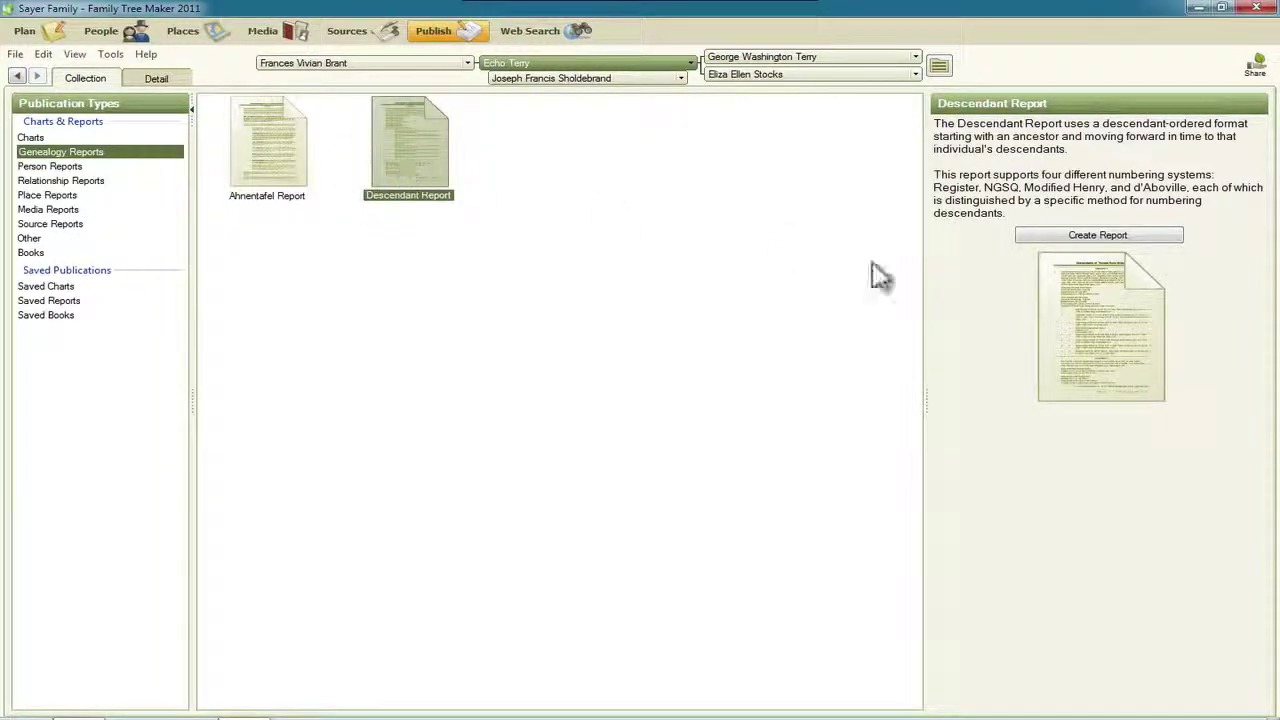
left_click(1097, 238)
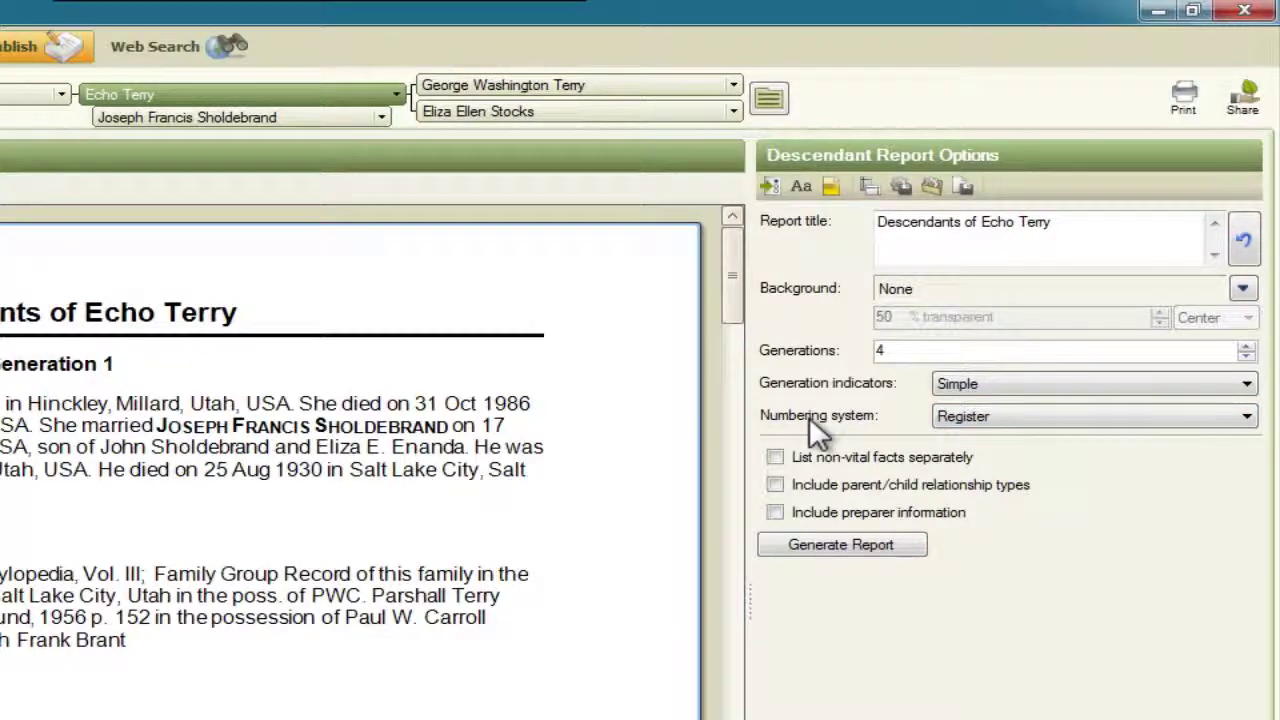
Step: Try the NGSQ, Modified Henry and d'Aboville numbering systems on the Descendant Report and return it to Register
left_click(1113, 415)
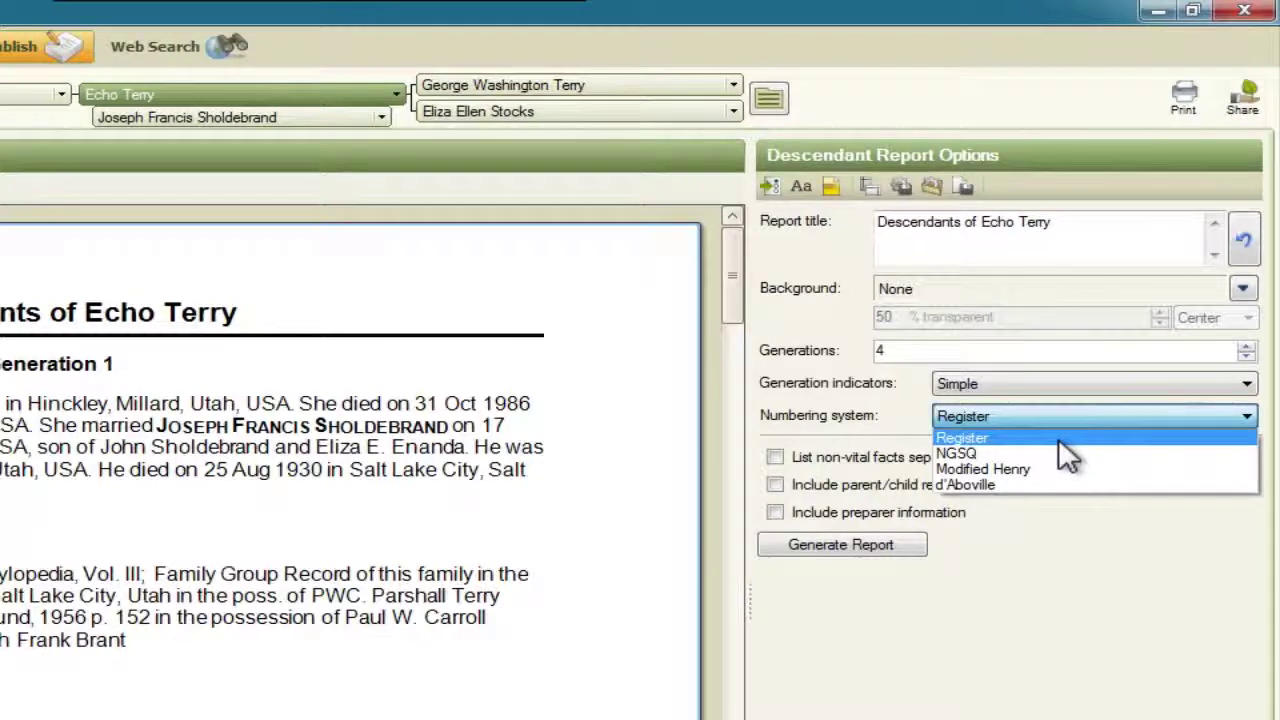
left_click(974, 455)
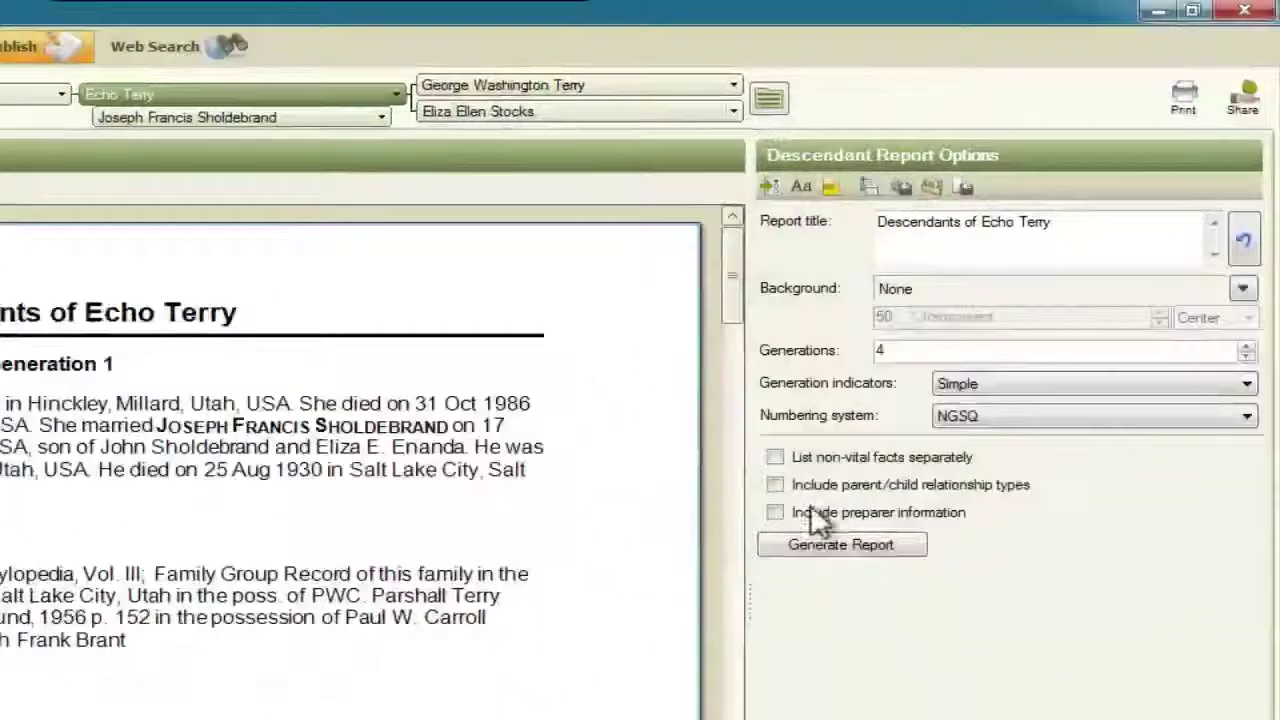
left_click(1003, 418)
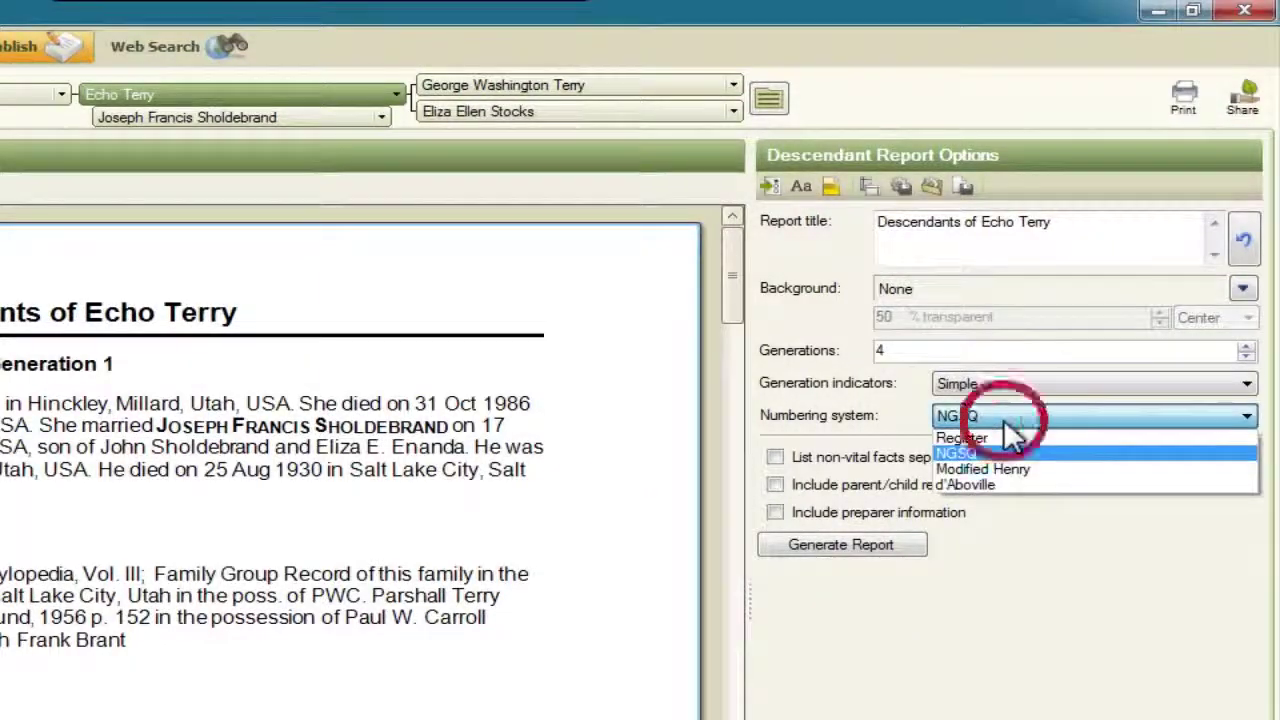
left_click(981, 470)
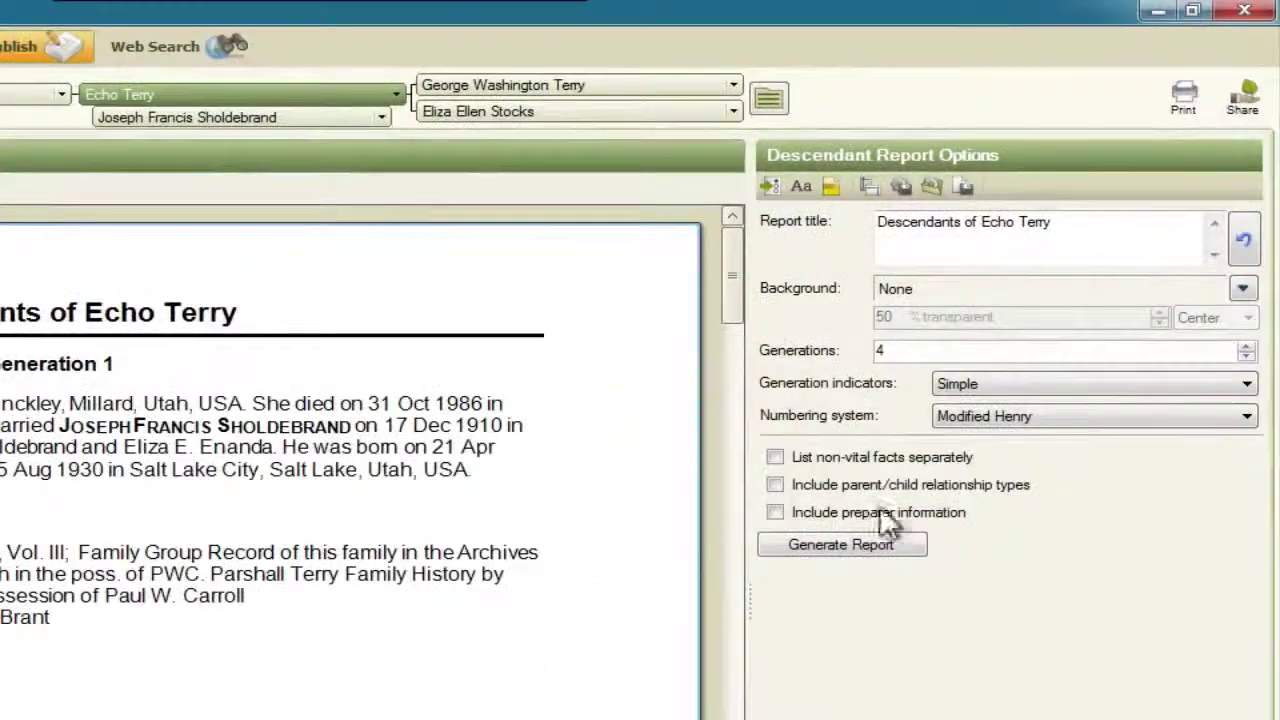
left_click(1035, 418)
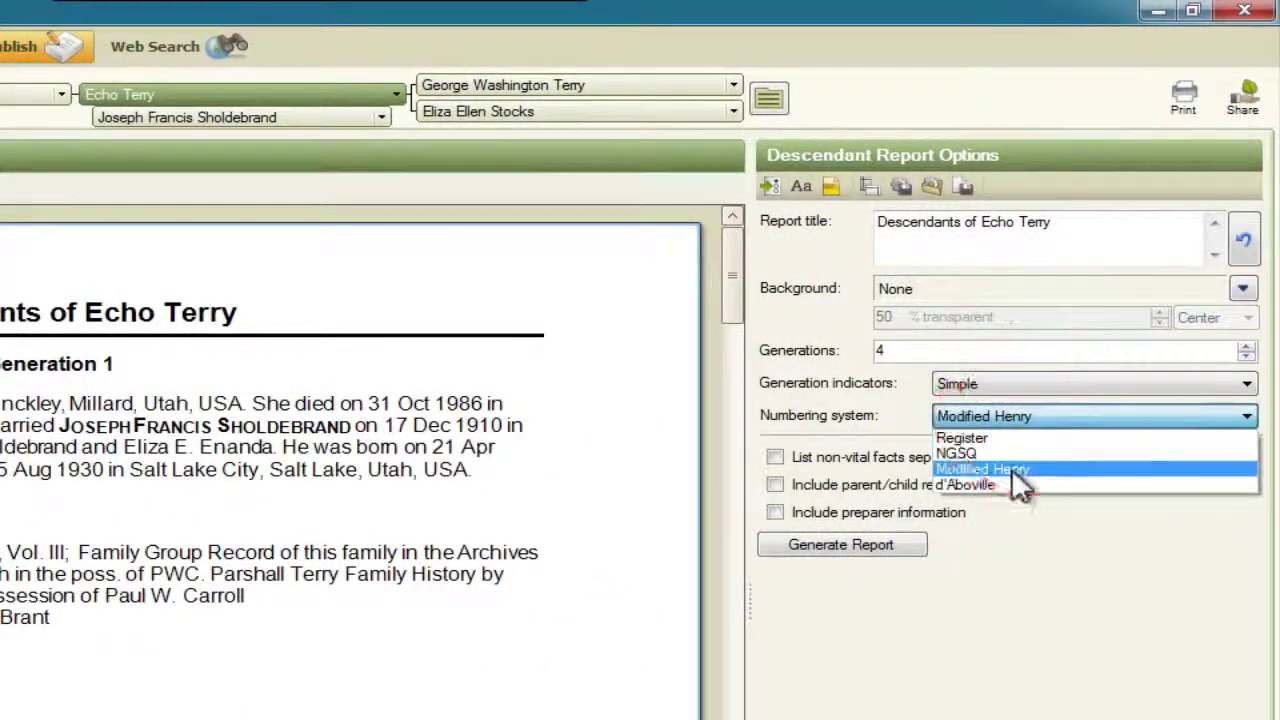
left_click(1006, 484)
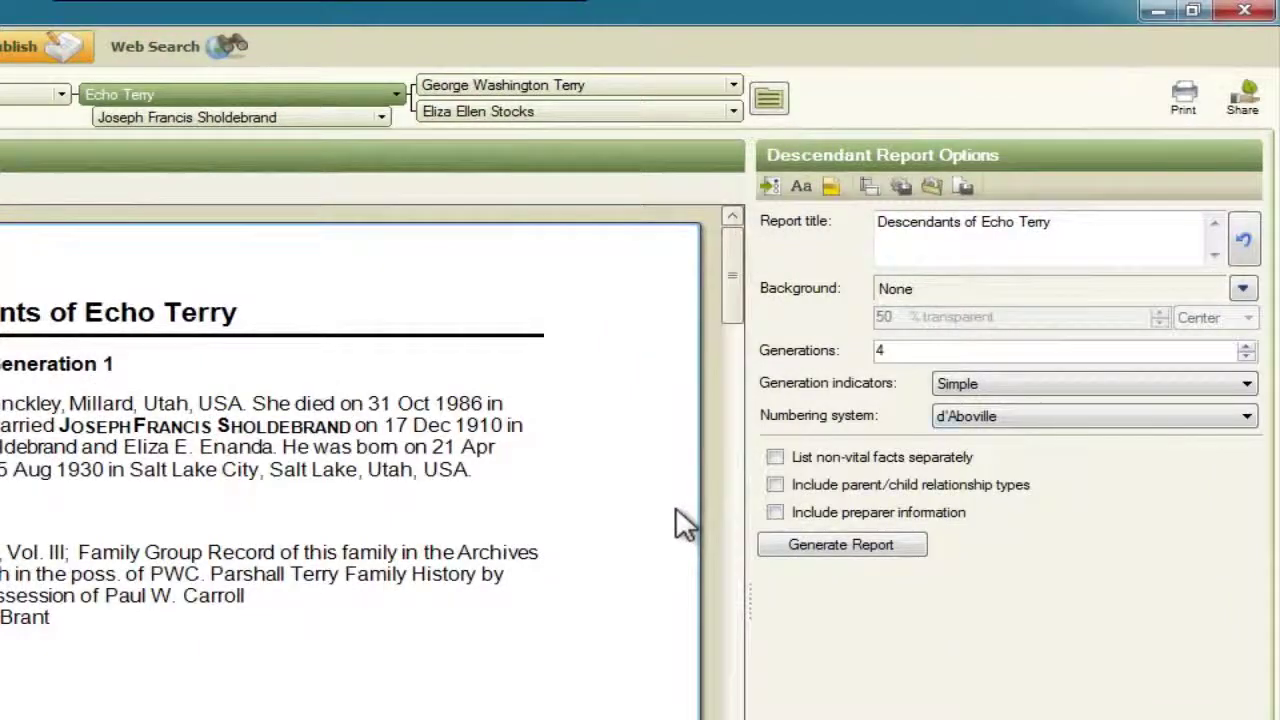
left_click(995, 414)
left_click(995, 437)
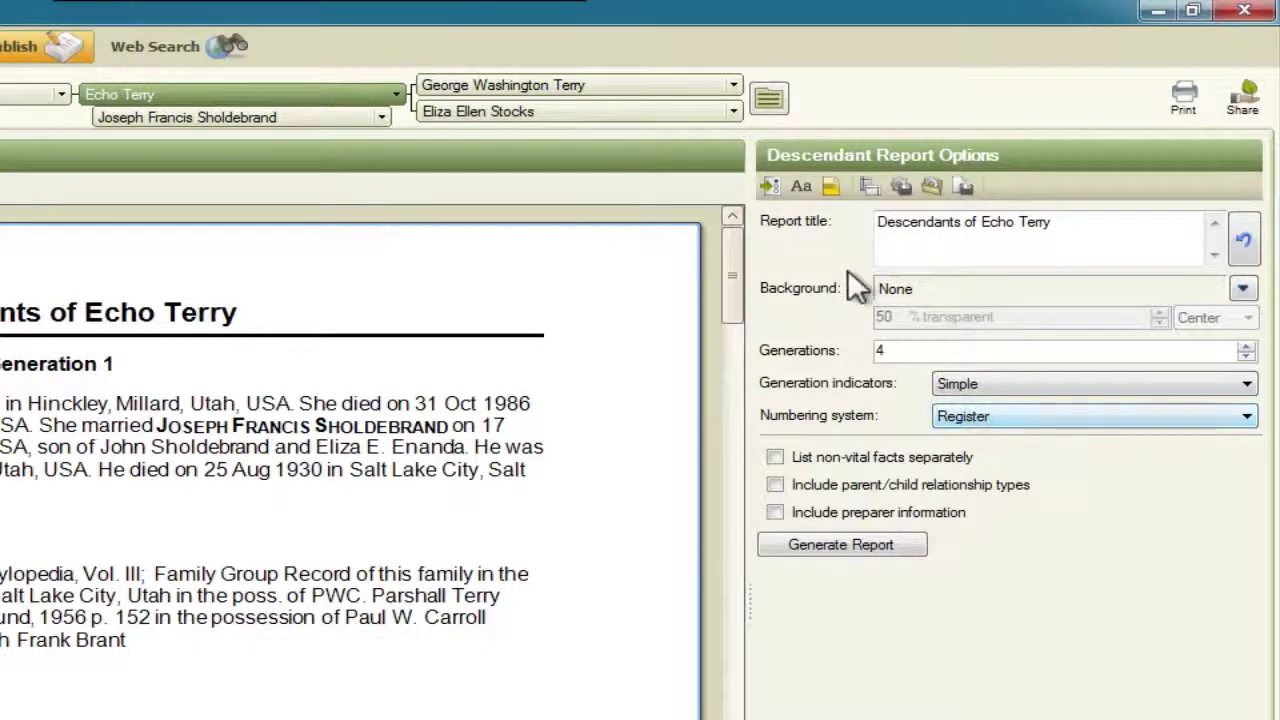
Step: Show the report title on every page, include a footer with page number, print date and print time, and check the preview pages
left_click(830, 189)
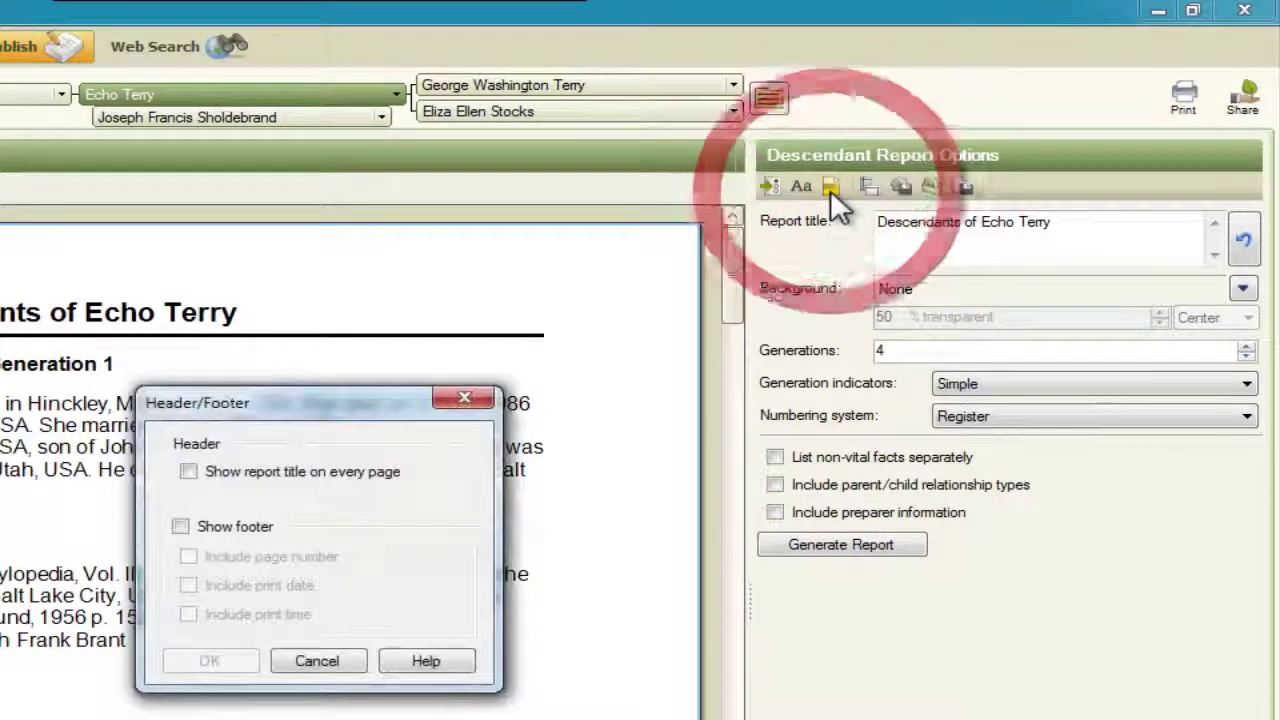
left_click(189, 471)
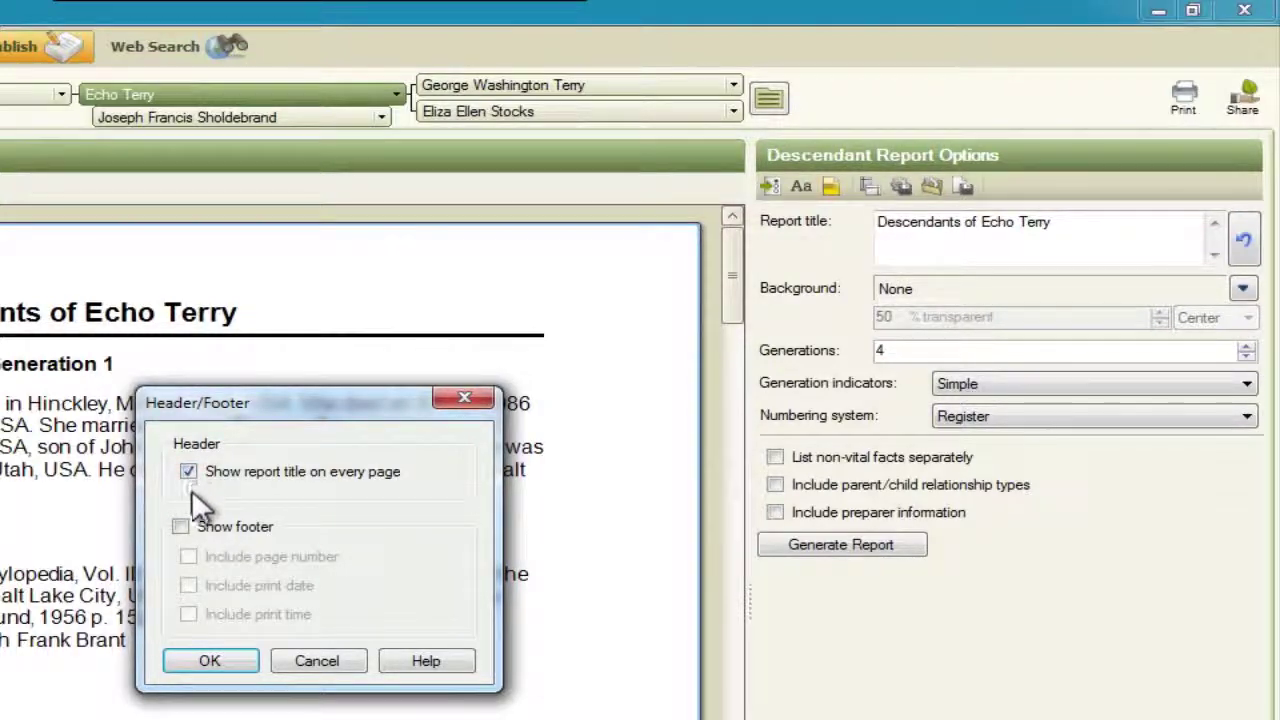
left_click(183, 527)
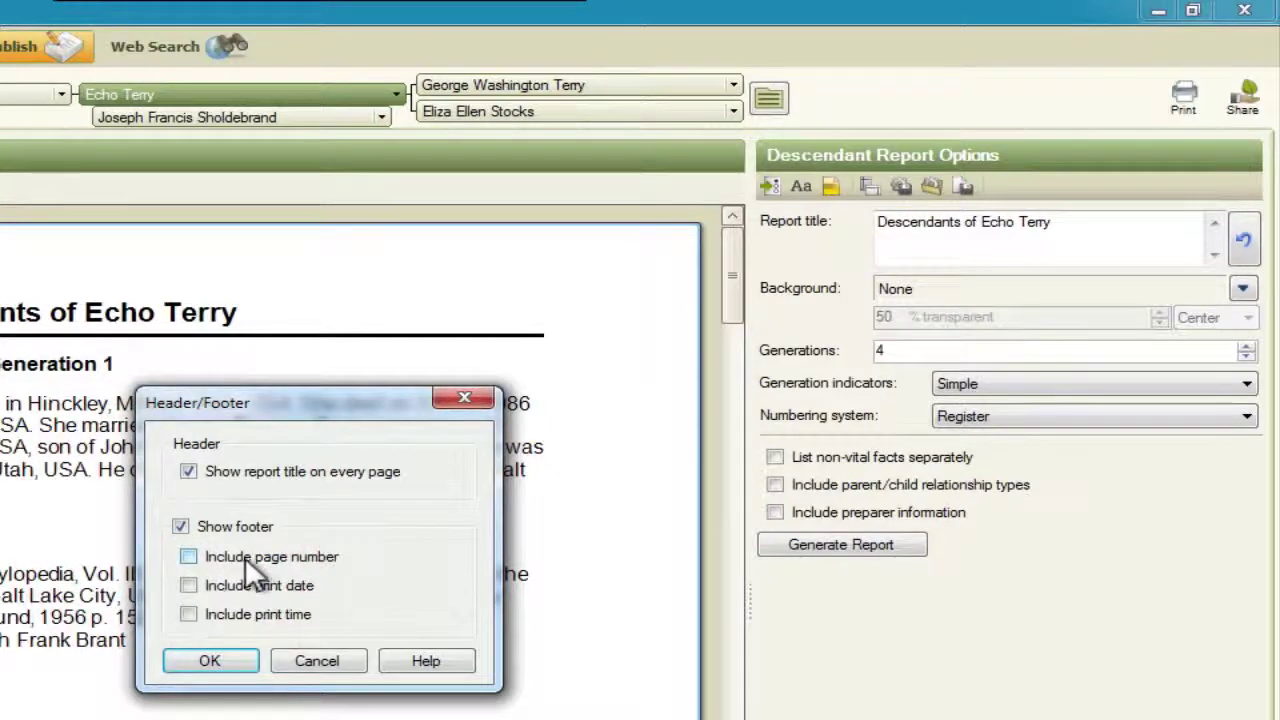
left_click(190, 551)
left_click(188, 585)
left_click(188, 614)
left_click(209, 658)
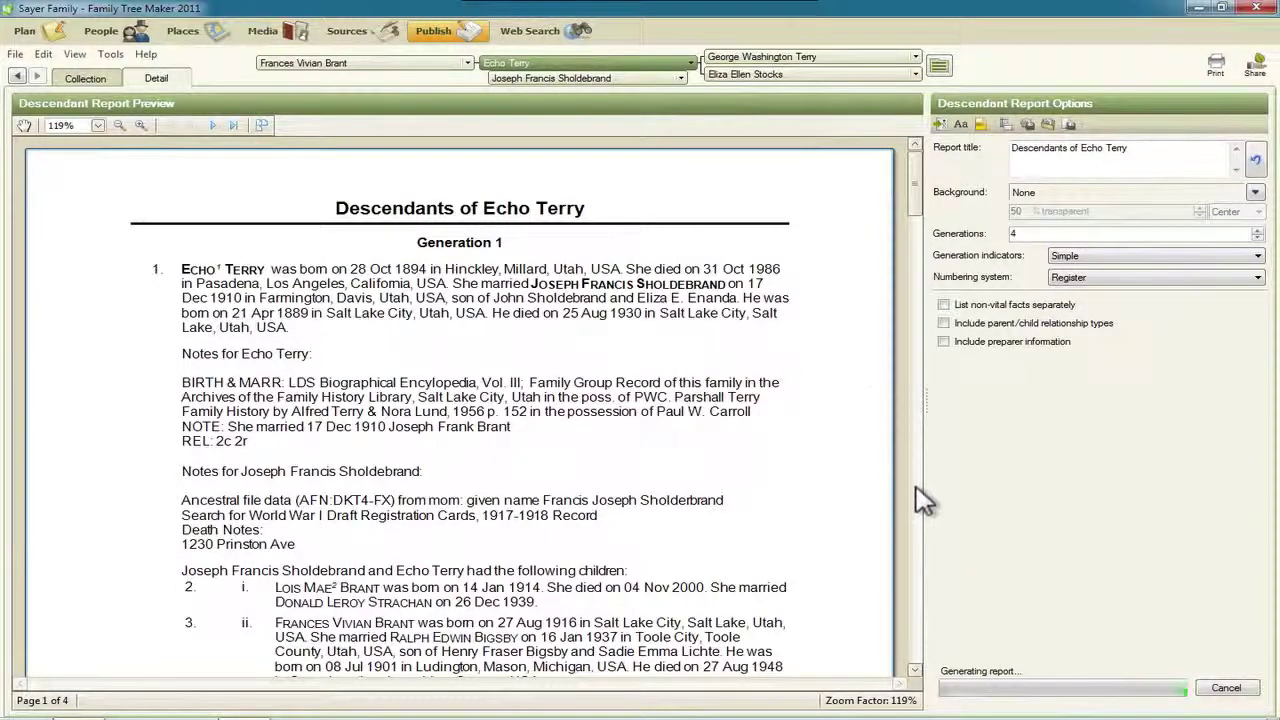
scroll(918, 505, "down", 10)
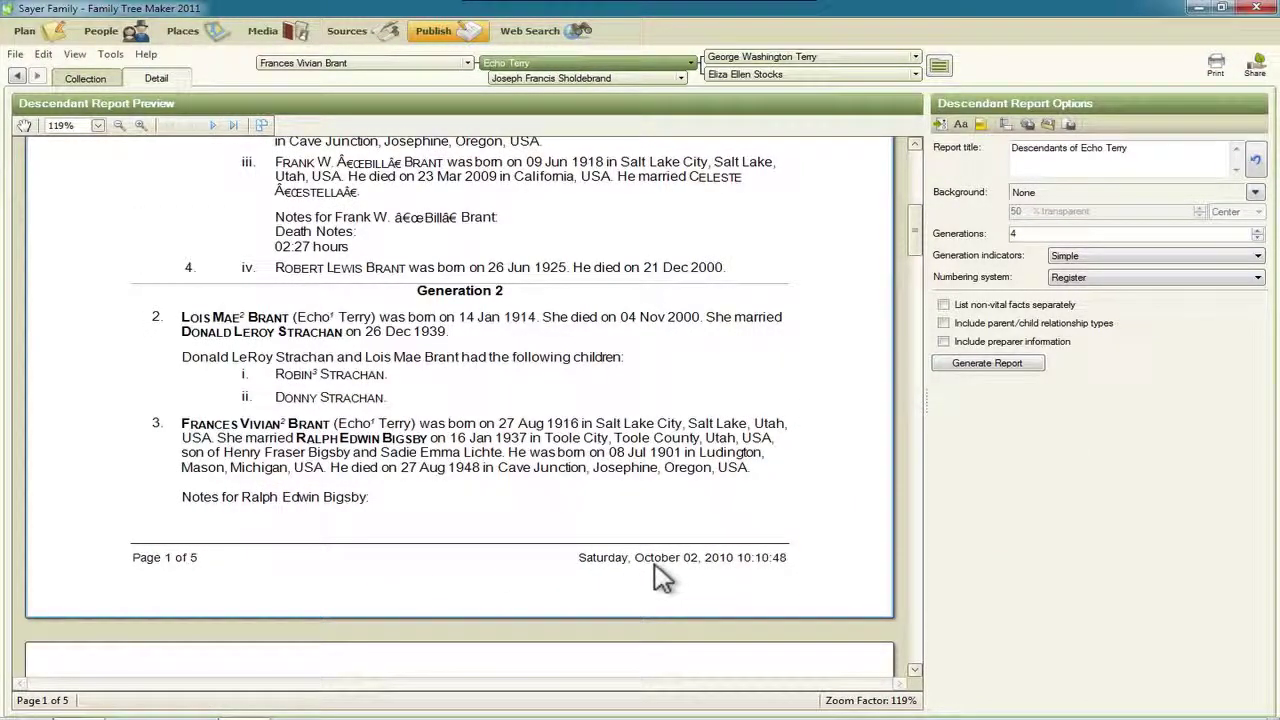
left_click(916, 541)
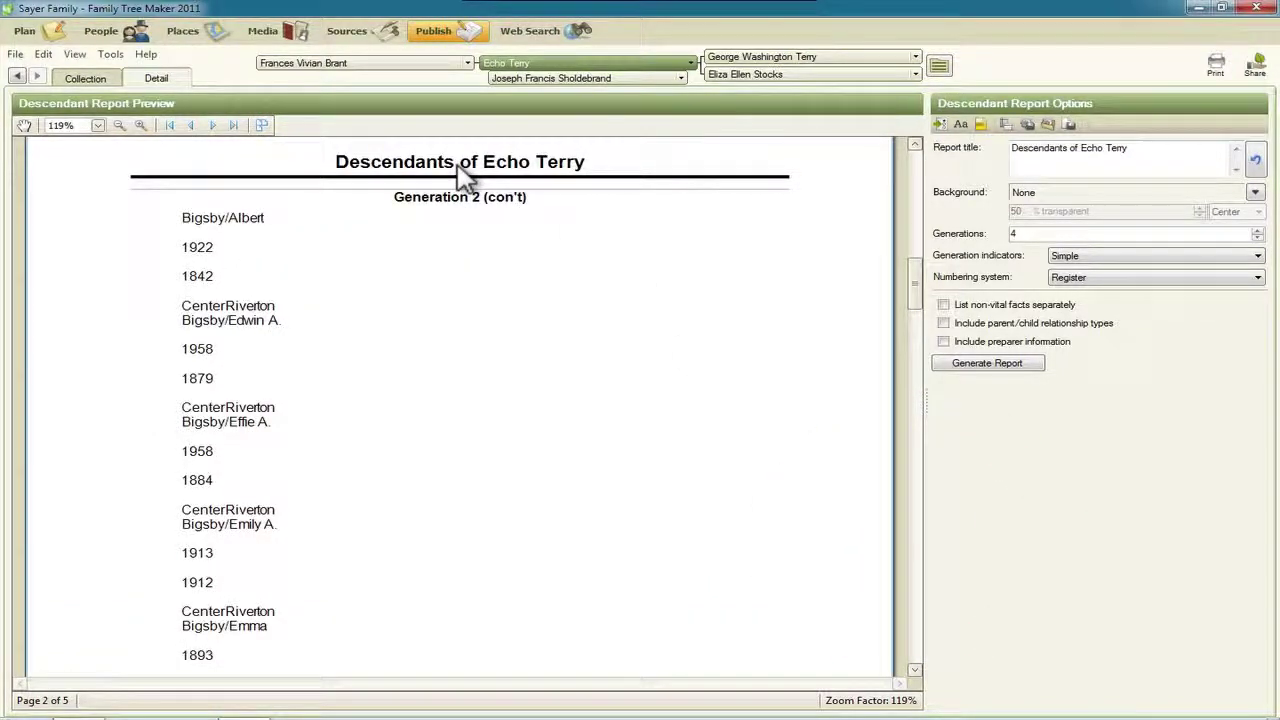
left_click(916, 178)
left_click(917, 172)
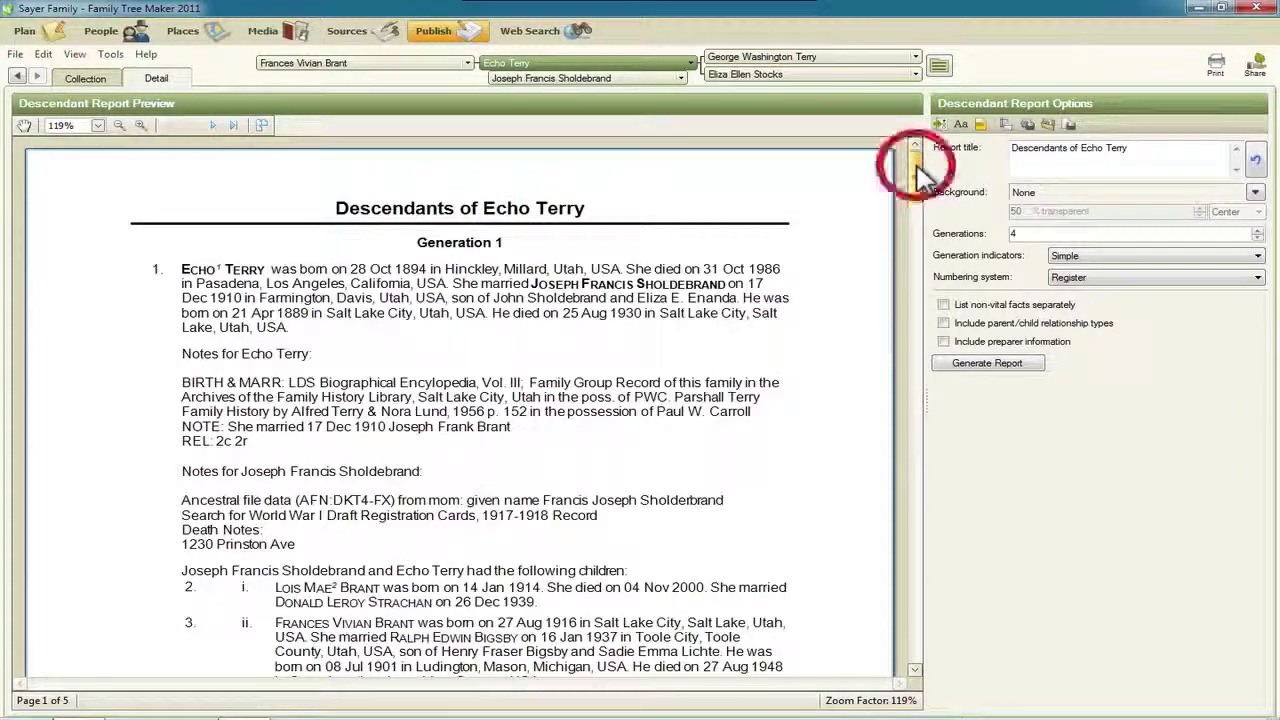
left_click(918, 170)
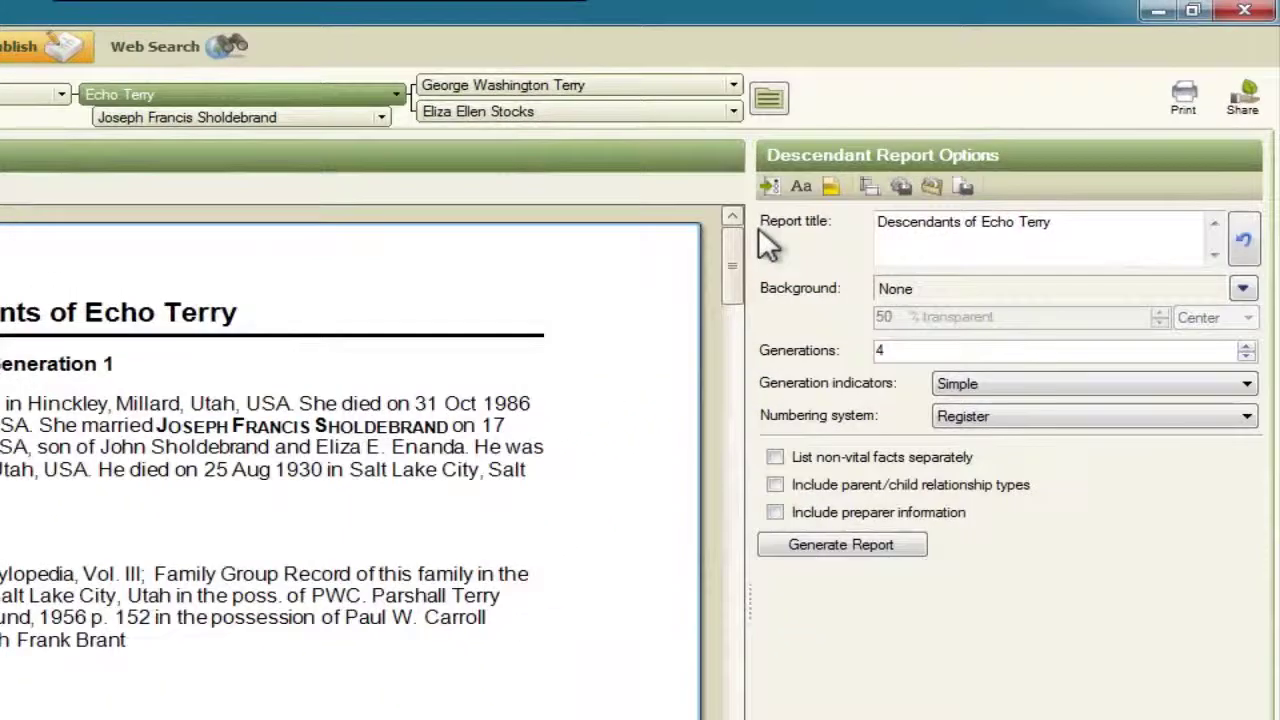
Step: Save the current options as the Descendant Report's preferred settings and set its numbering system to NGSQ
left_click(903, 189)
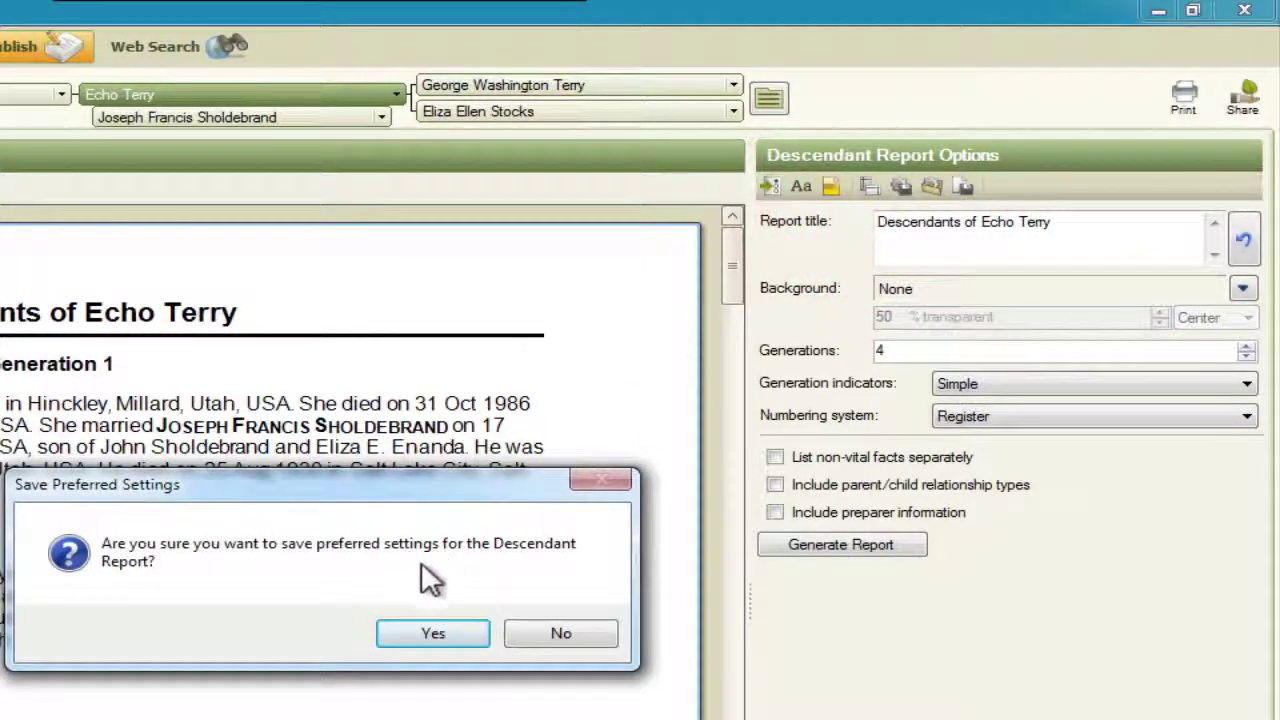
left_click(433, 640)
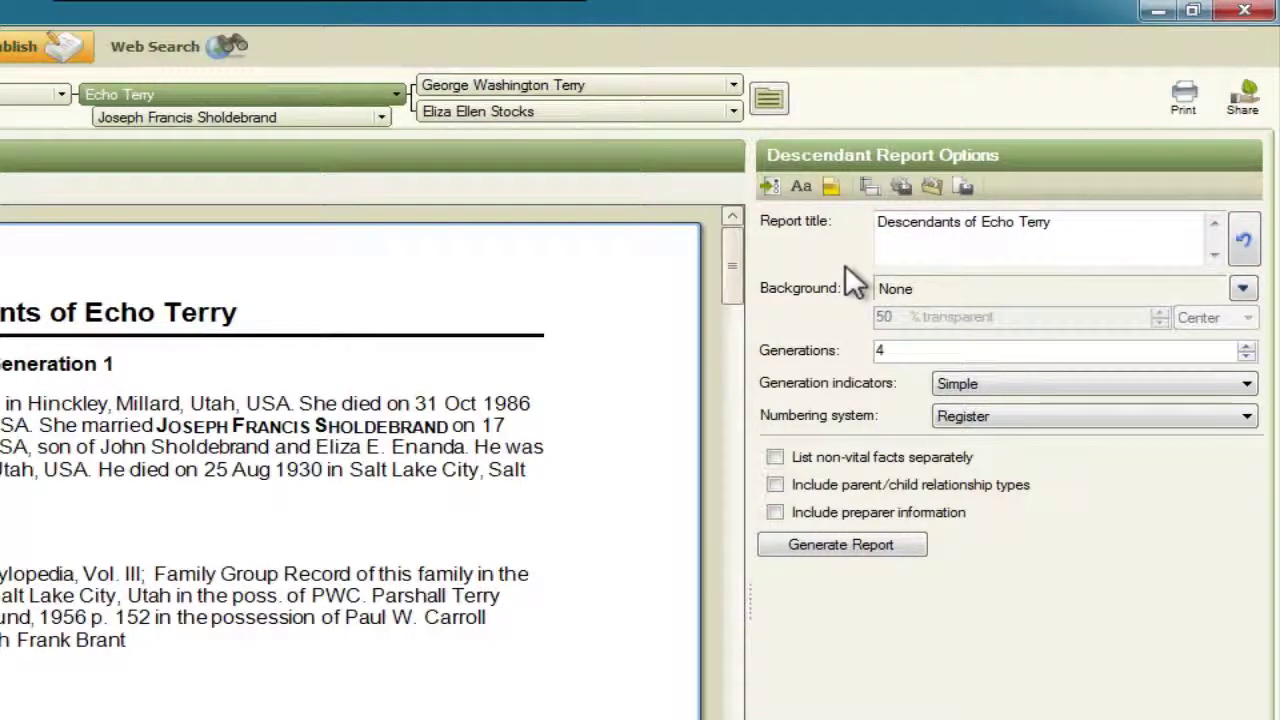
left_click(933, 186)
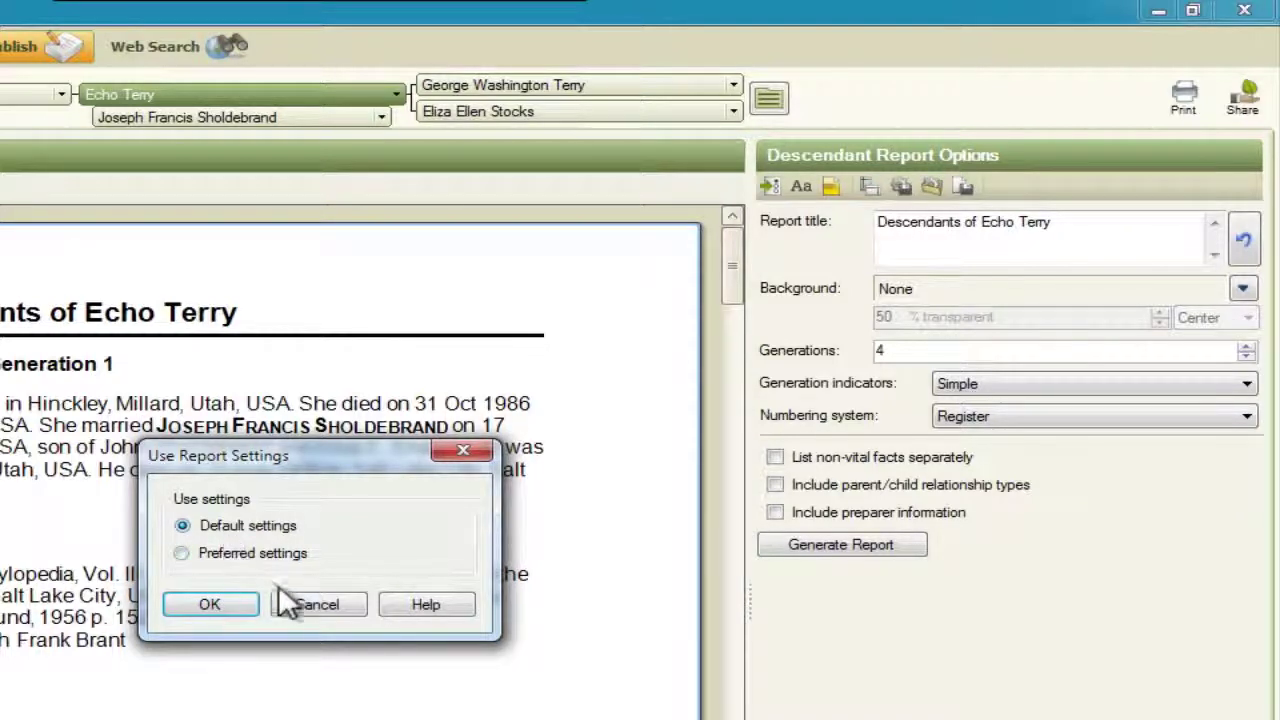
left_click(302, 604)
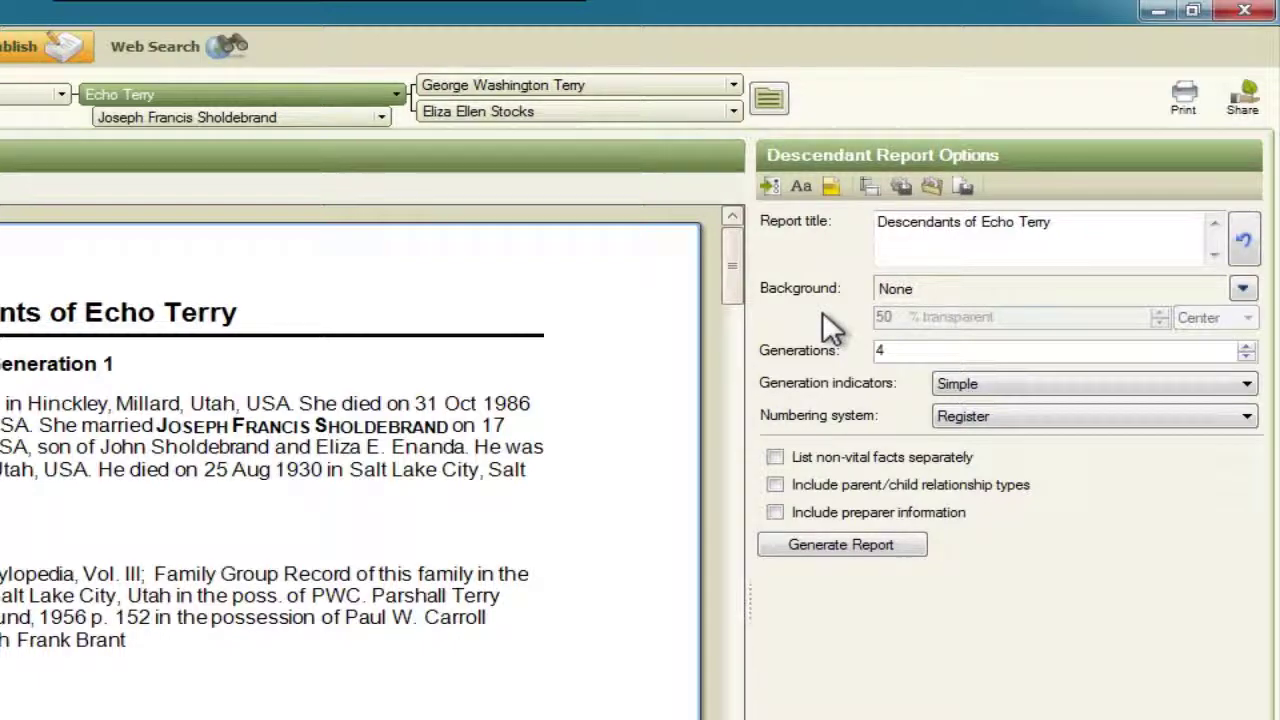
left_click(976, 416)
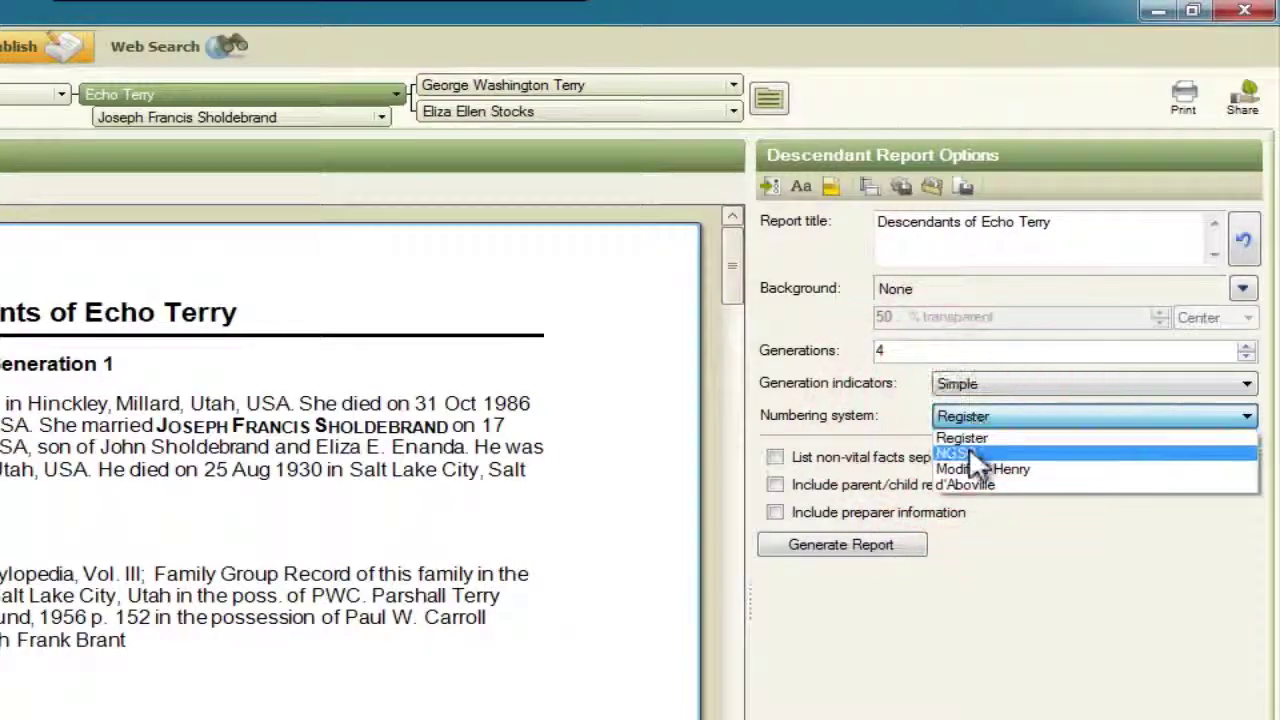
left_click(970, 464)
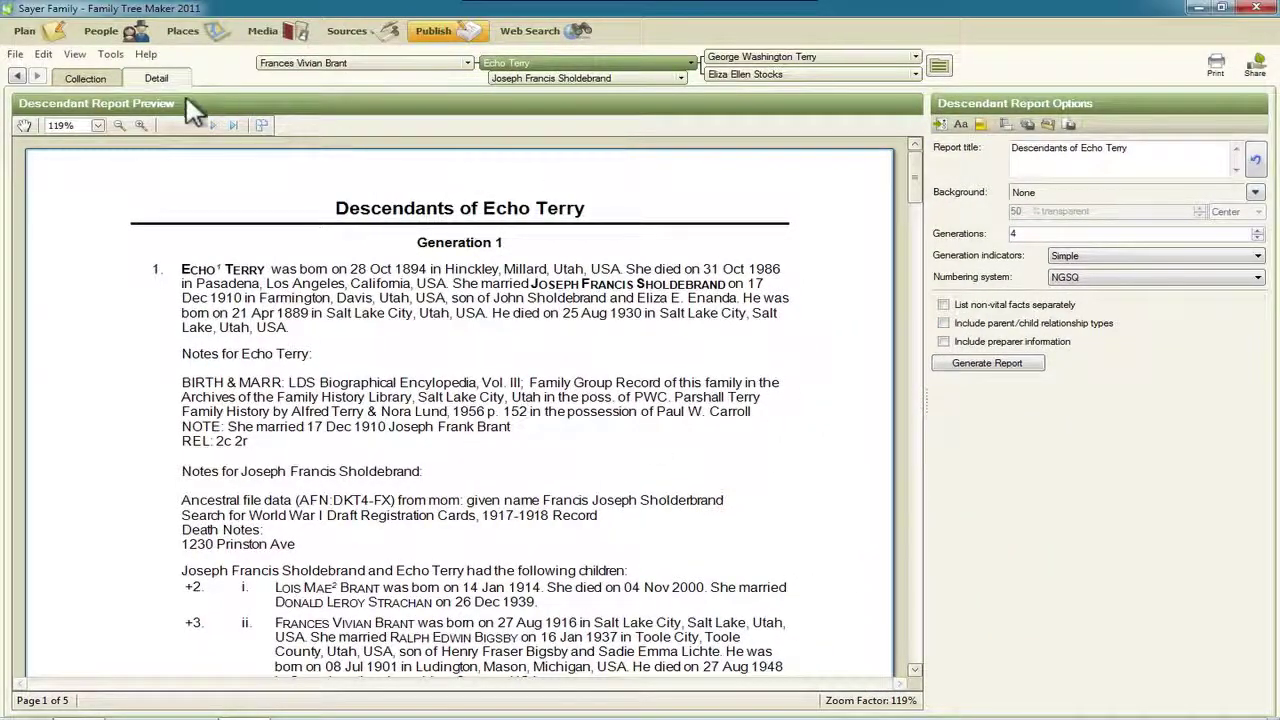
Step: Return to the publication collection and create a Custom Report from the person reports
left_click(90, 84)
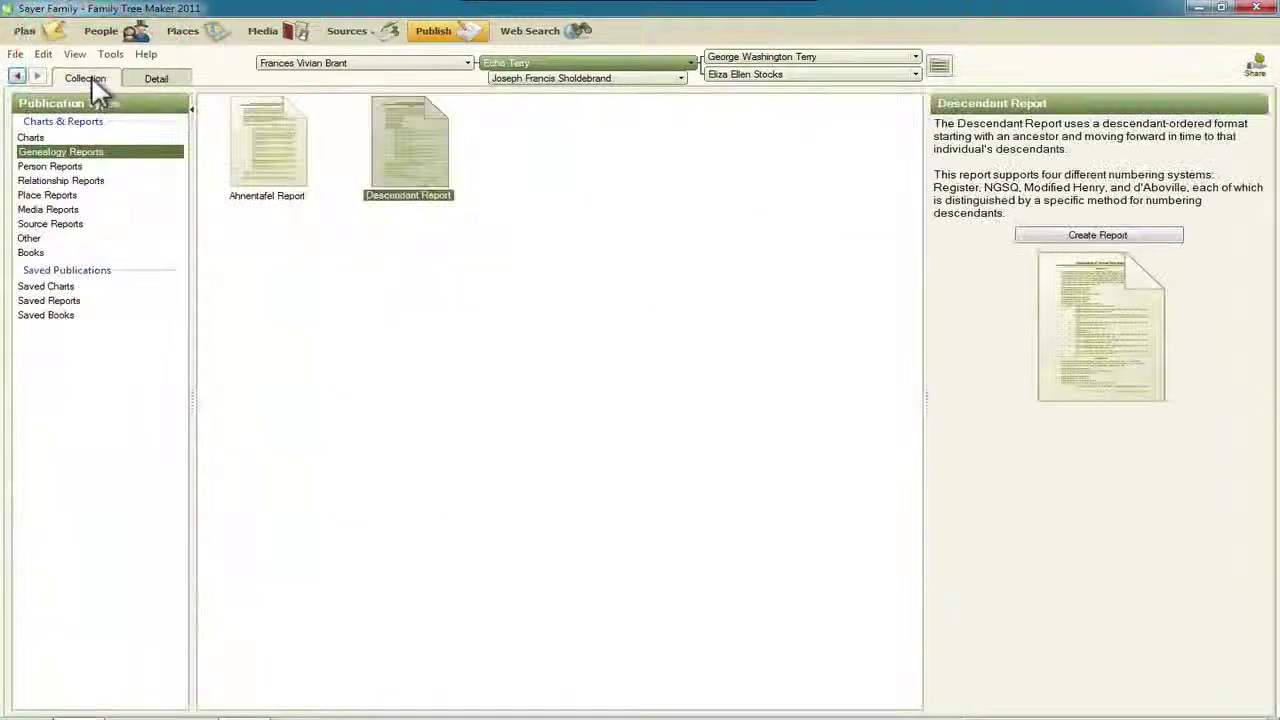
left_click(46, 168)
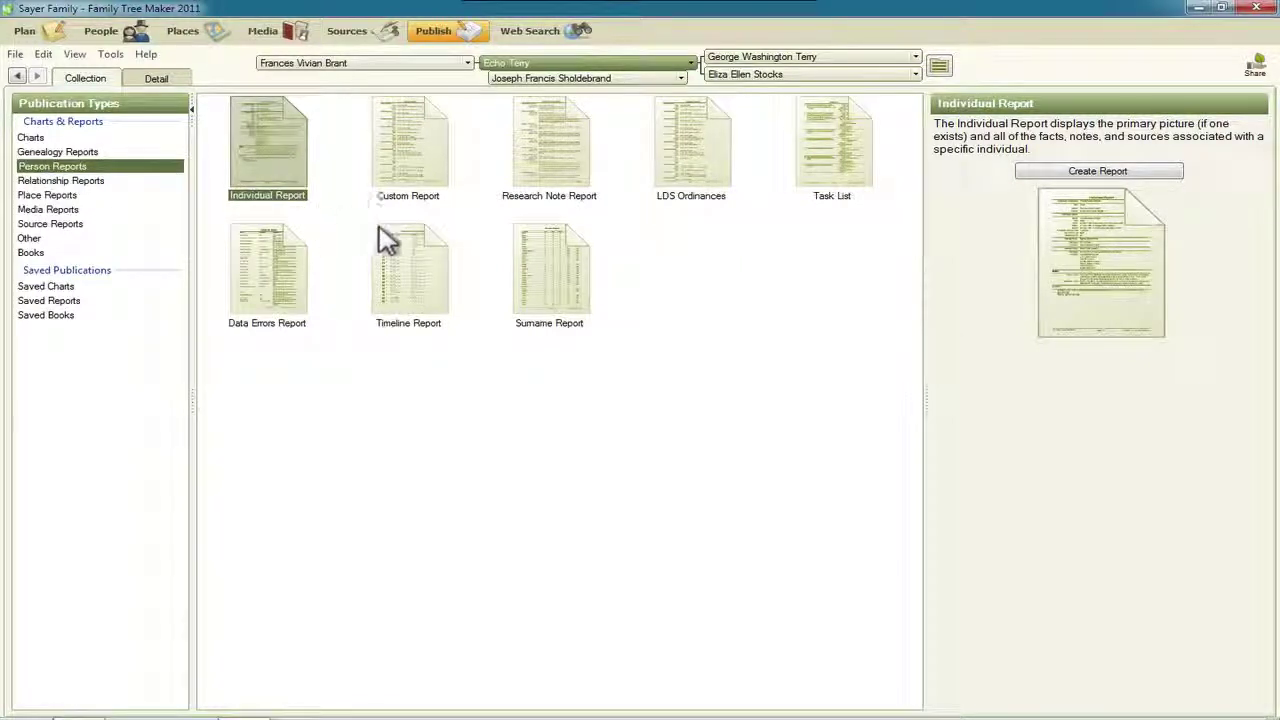
left_click(425, 172)
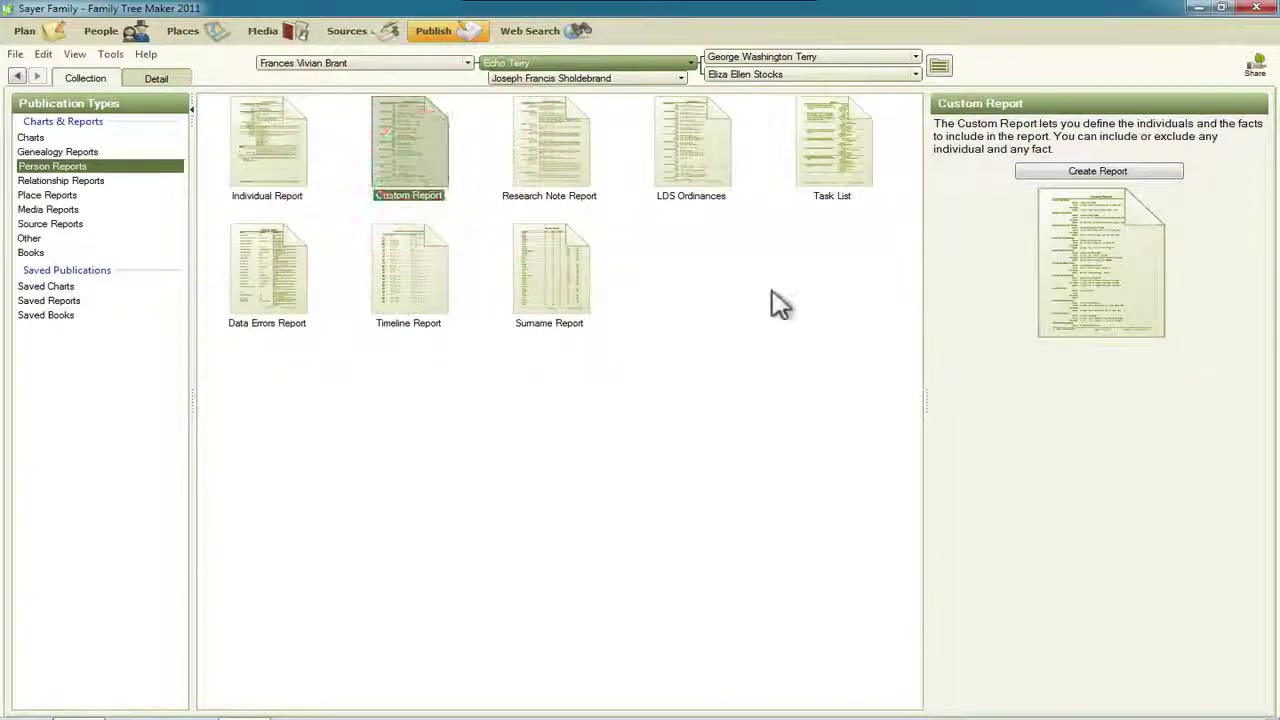
left_click(1099, 174)
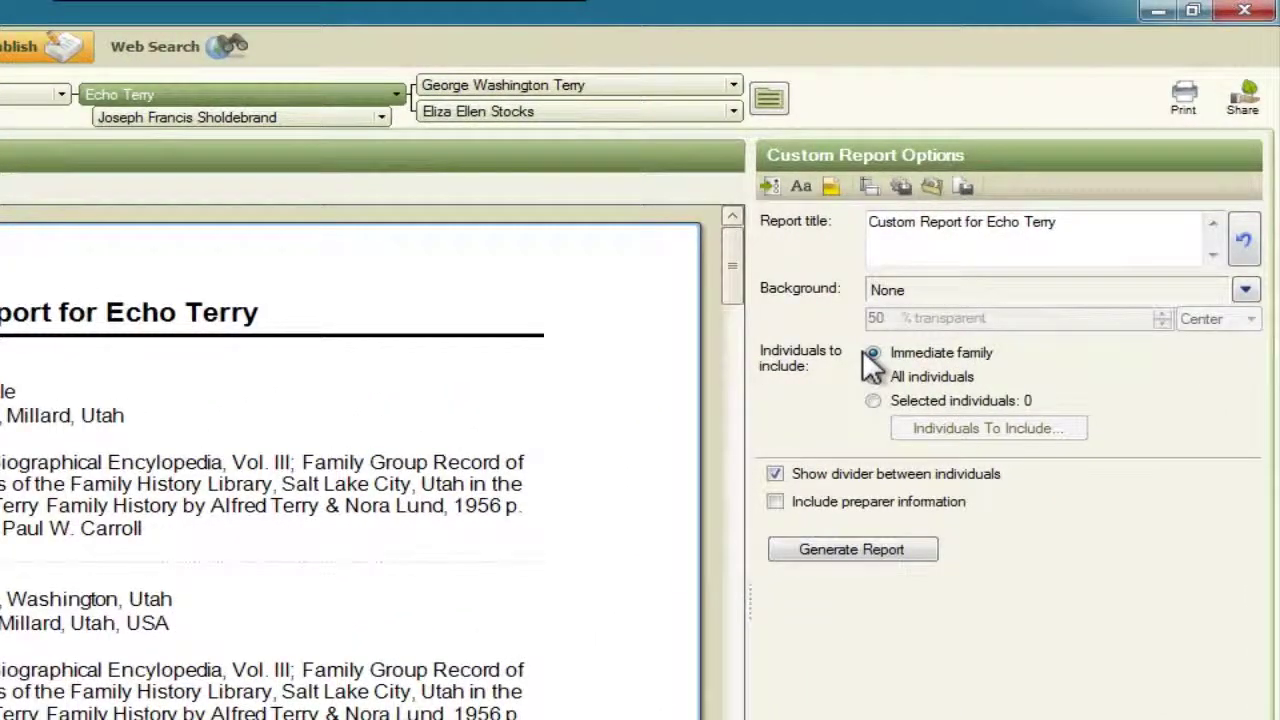
Step: Open the Custom Report's items to include and review the Birth fact's options without changing them
left_click(771, 189)
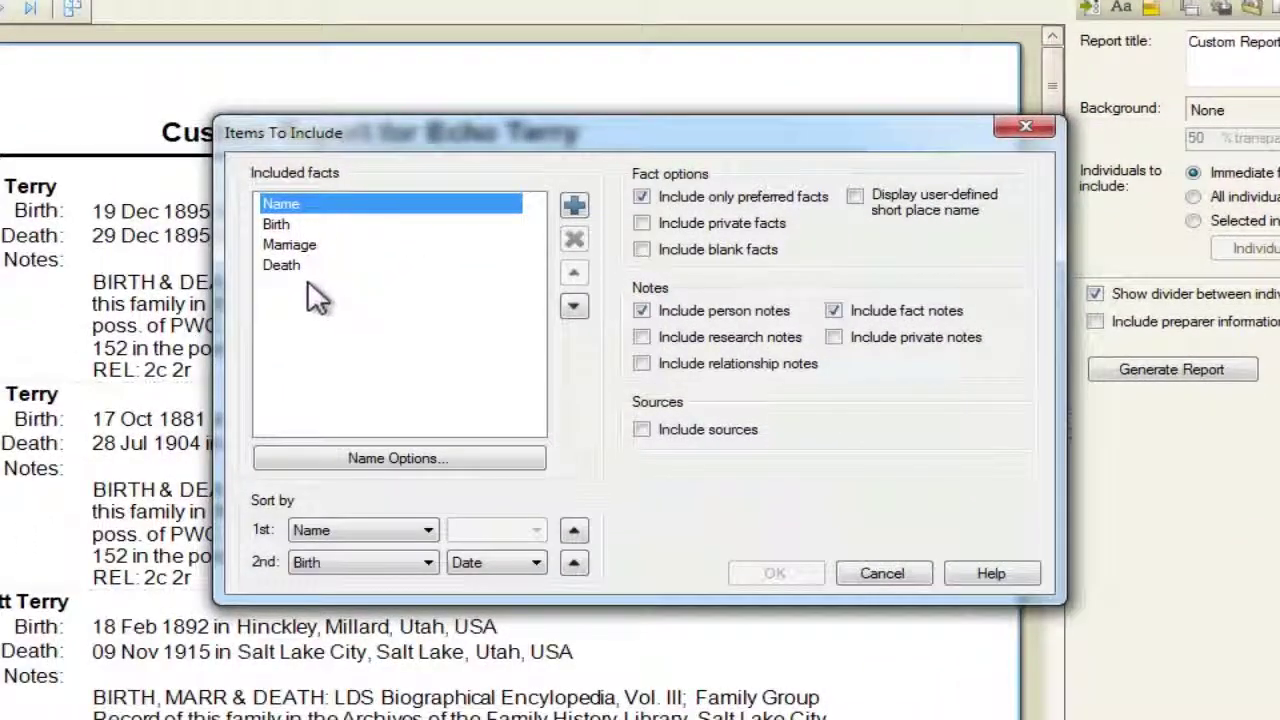
left_click(285, 222)
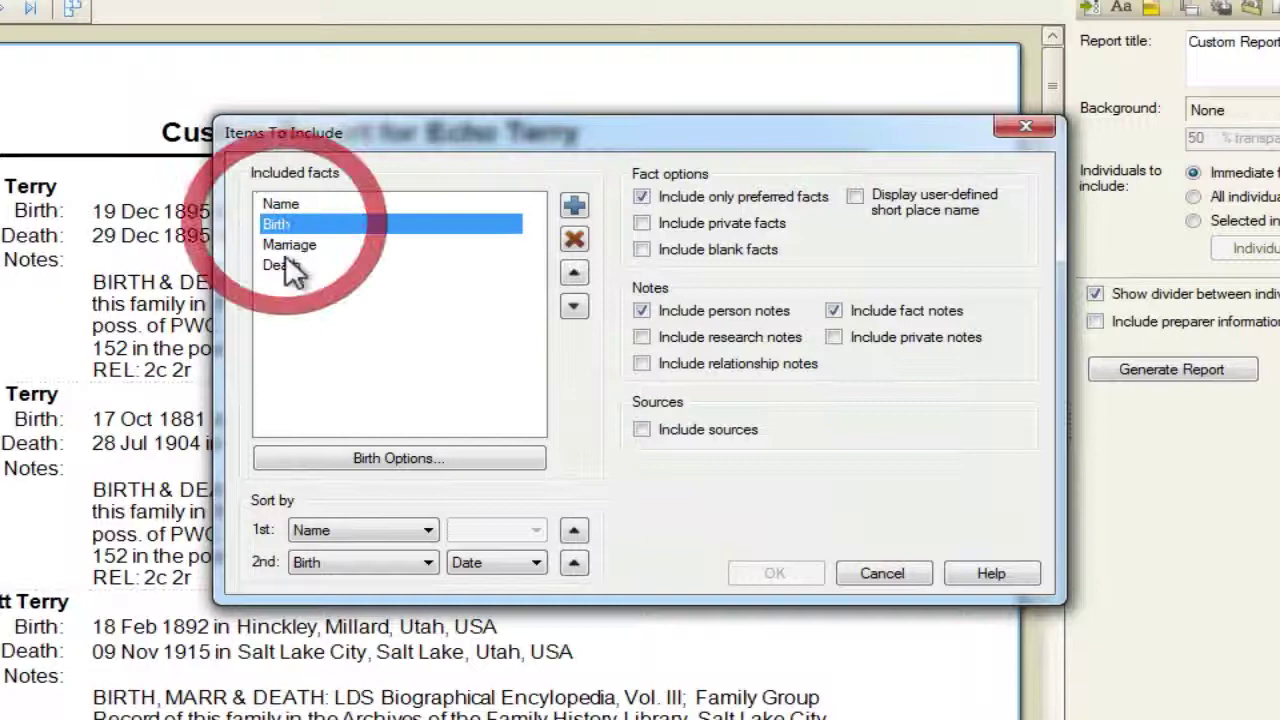
left_click(391, 457)
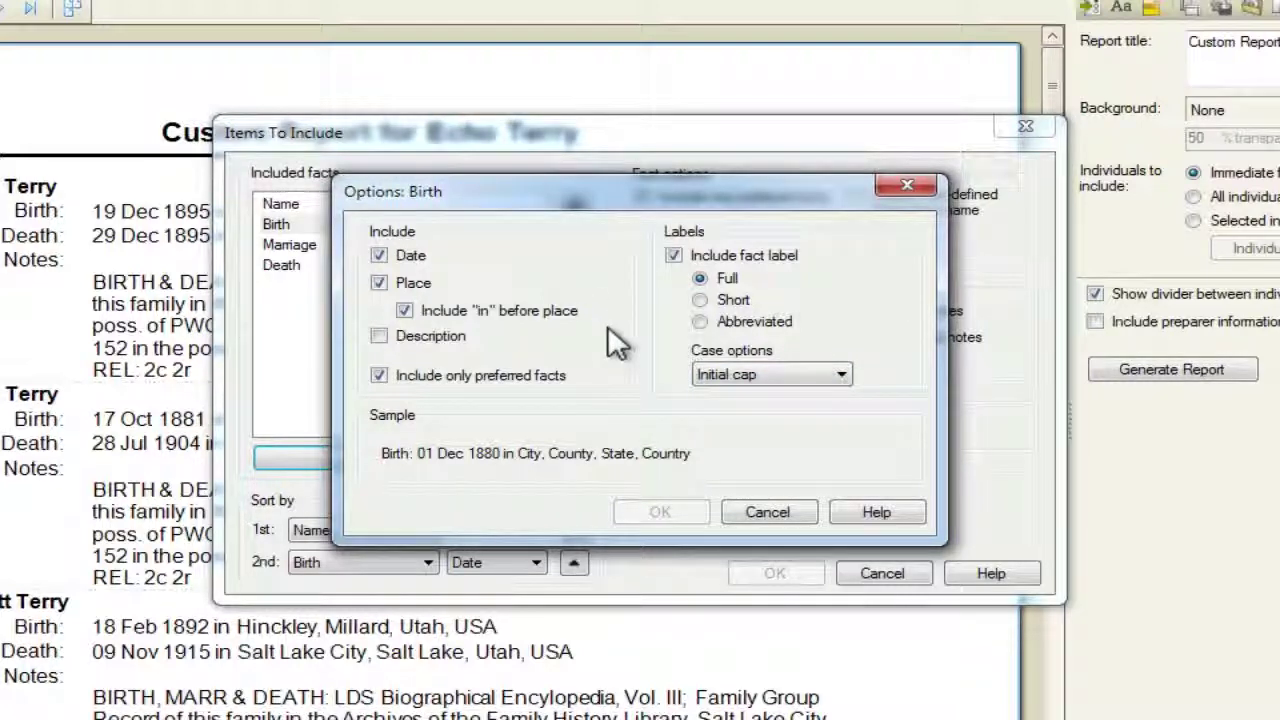
left_click(772, 513)
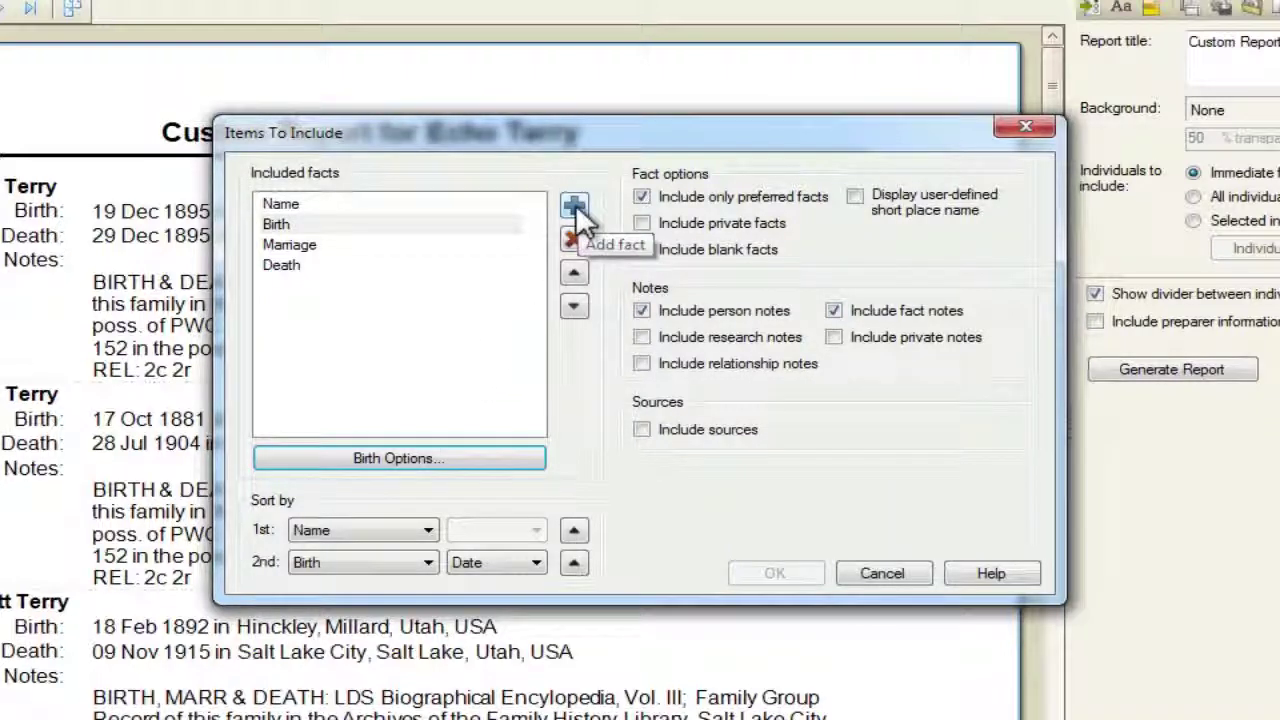
Step: Add the Age at death fact to the Custom Report's included facts, keeping it after Death
left_click(365, 292)
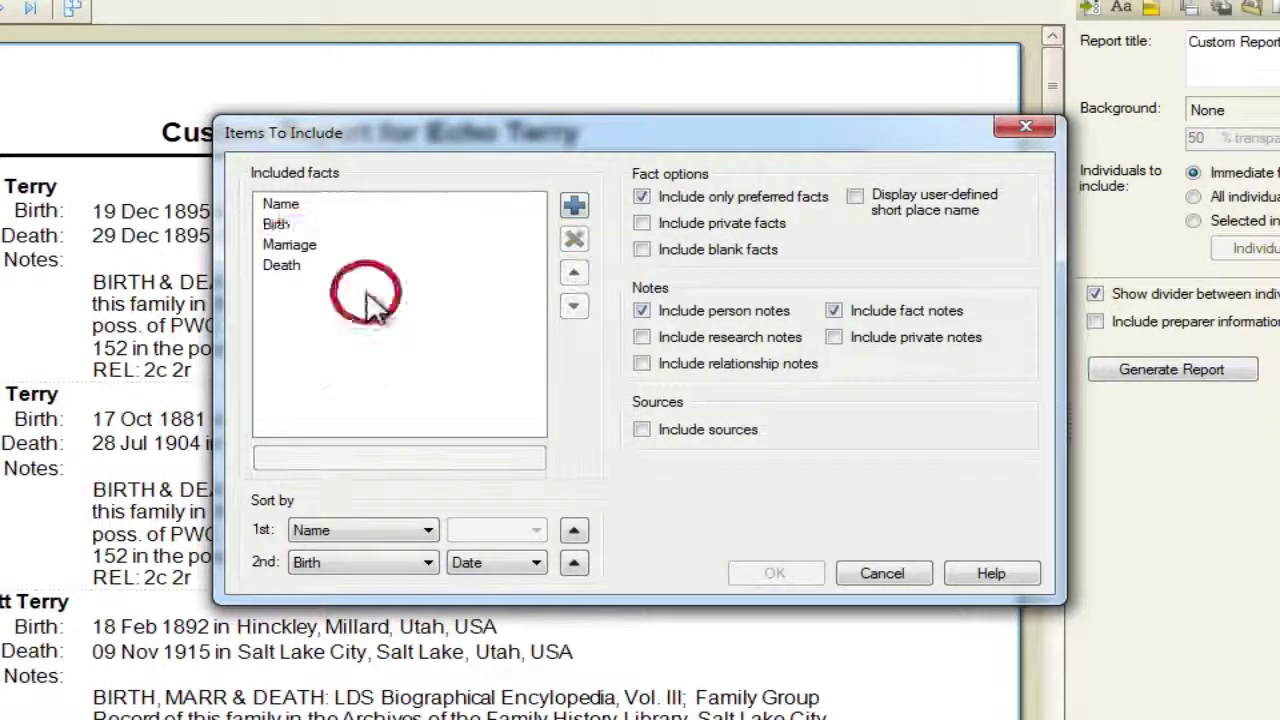
left_click(574, 205)
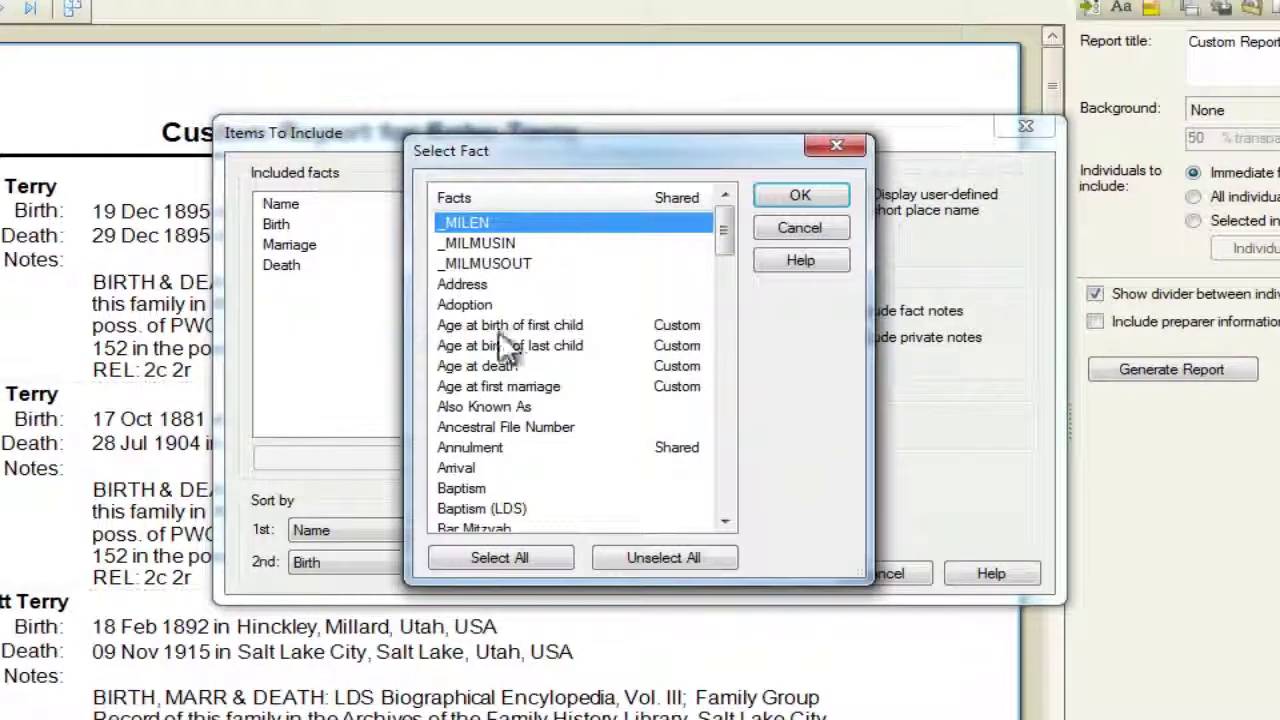
left_click(495, 365)
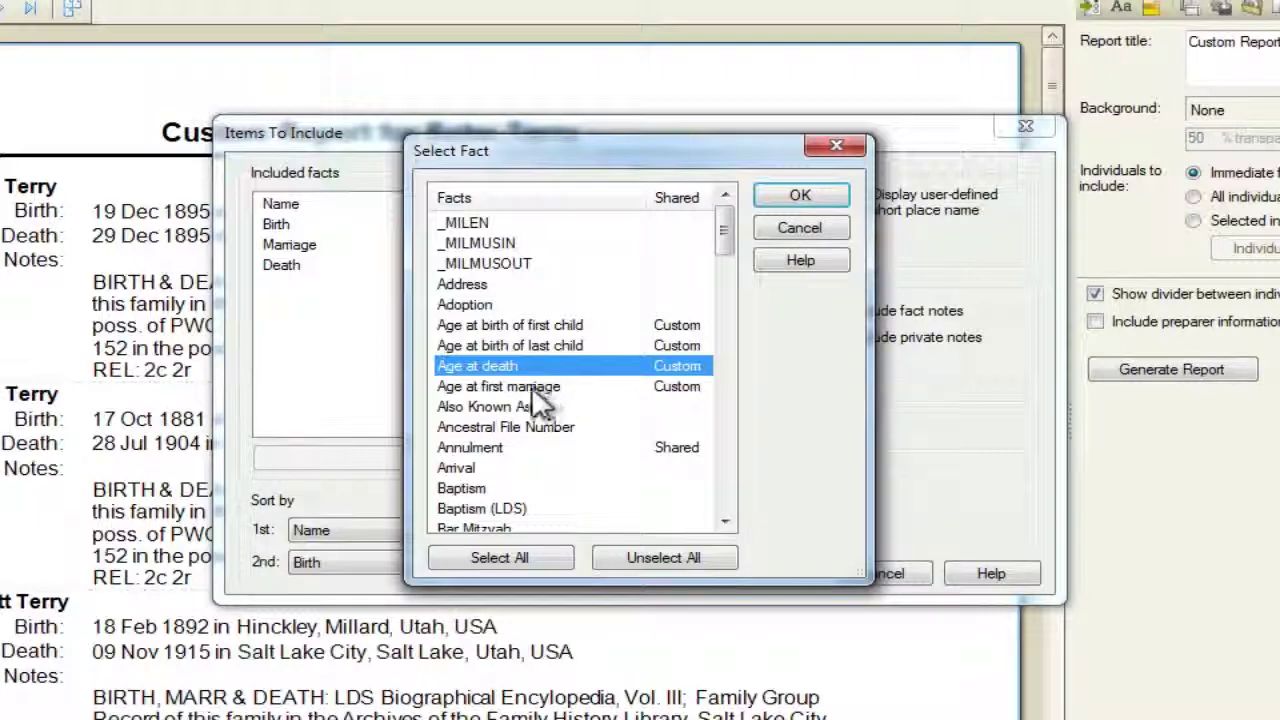
left_click(799, 196)
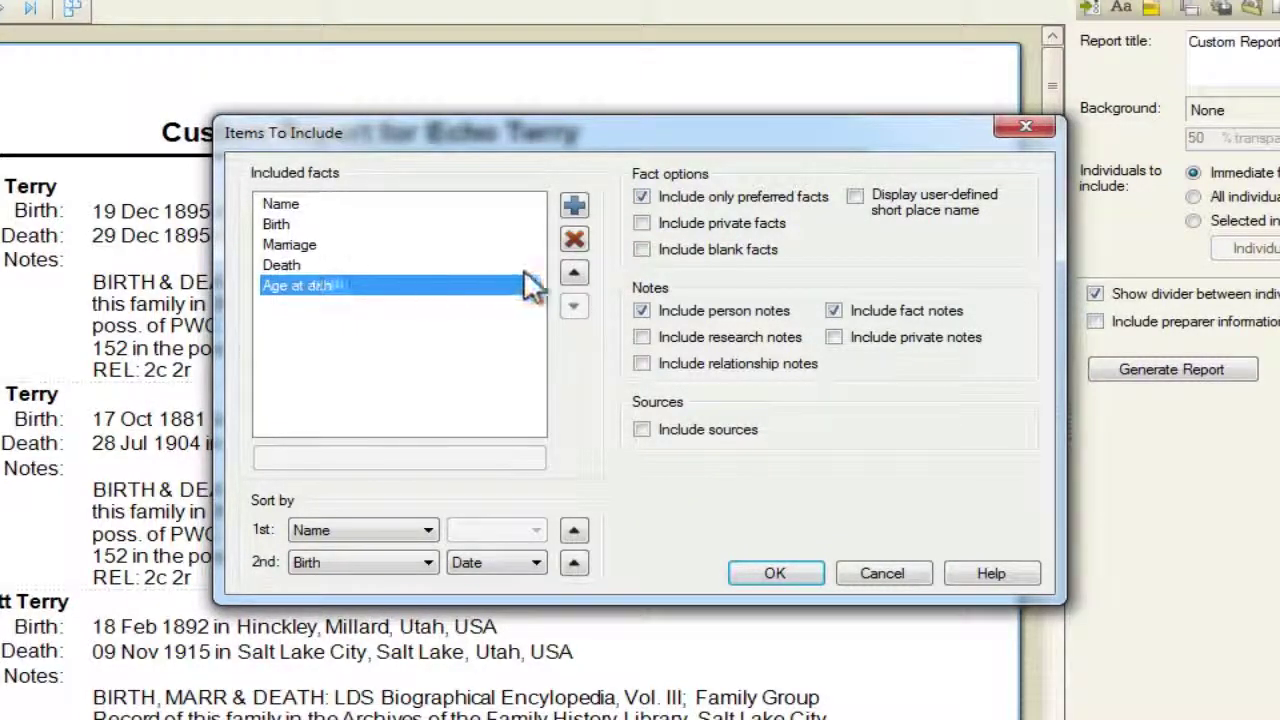
left_click(574, 272)
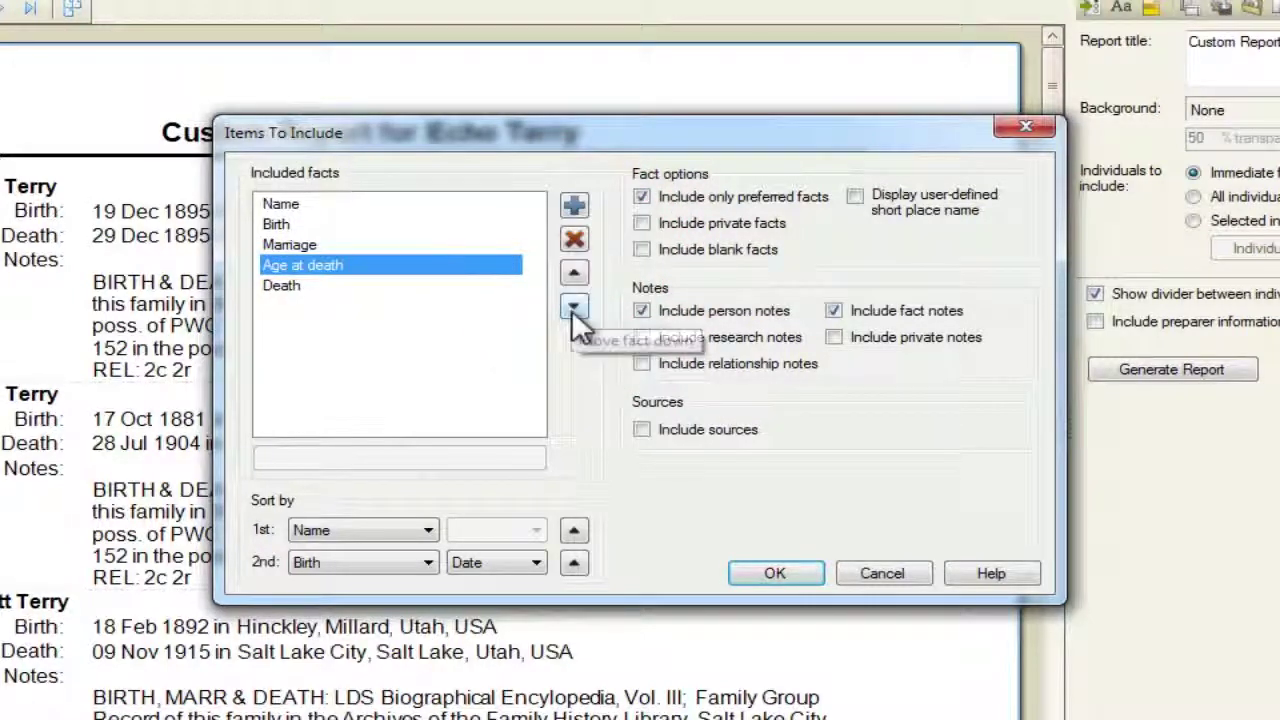
left_click(573, 306)
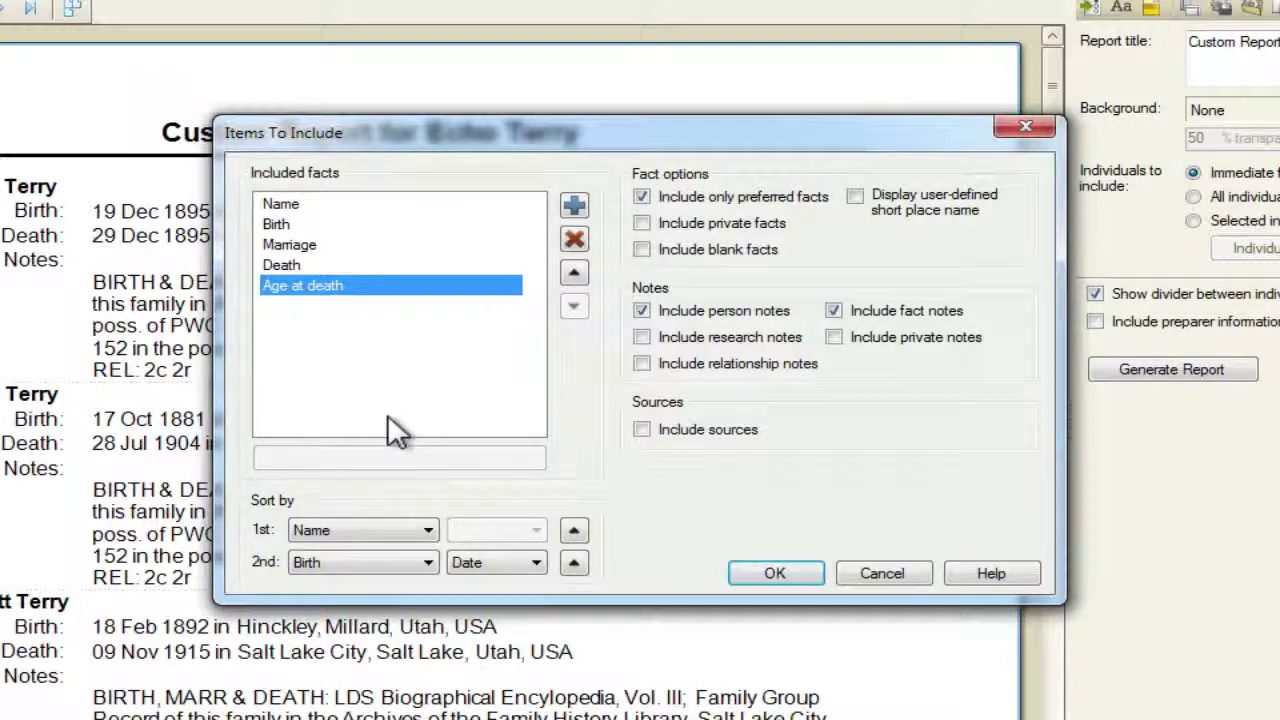
Step: Review the first and second sort fields and their directions without altering them, and accept the Custom Report's items to include
left_click(429, 529)
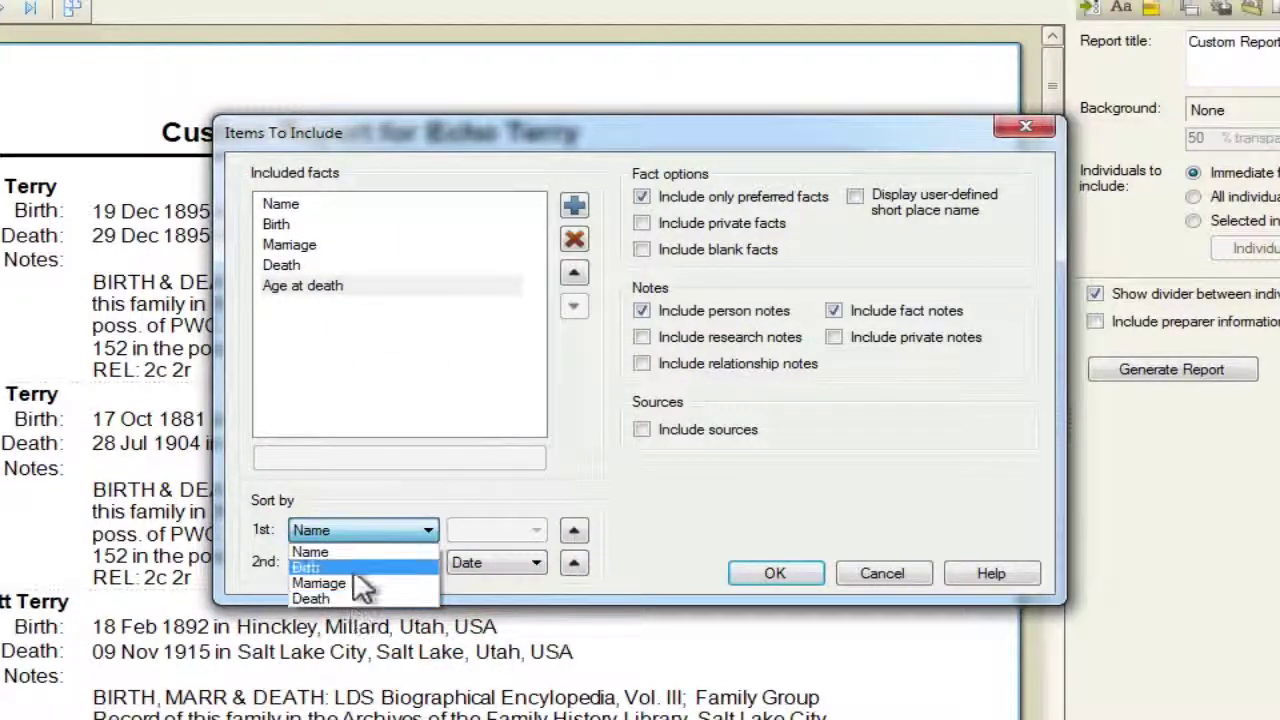
left_click(427, 529)
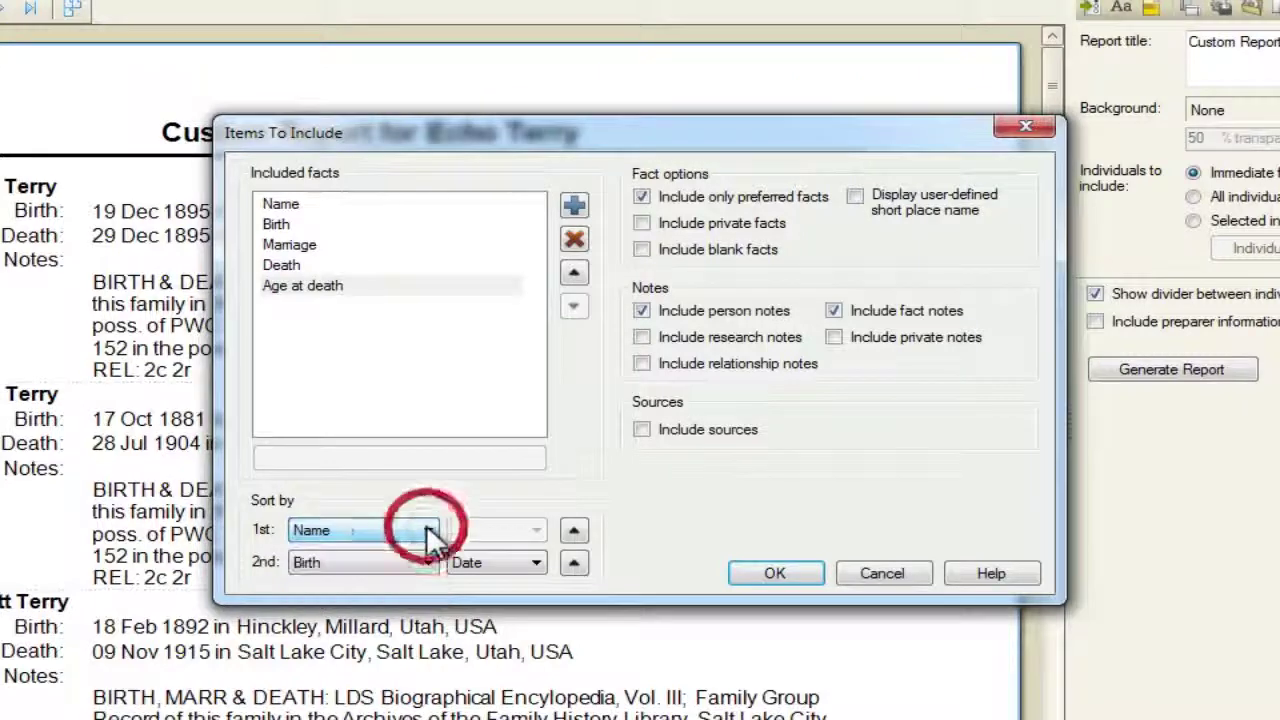
left_click(573, 530)
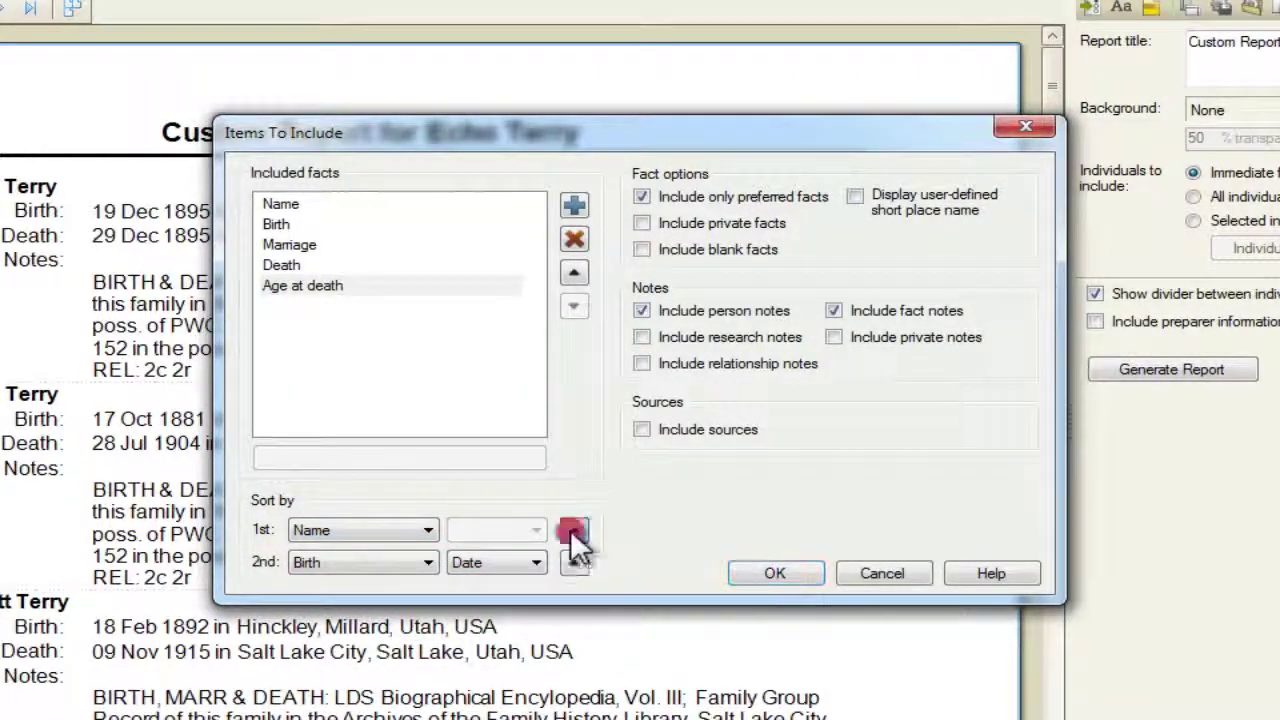
left_click(573, 530)
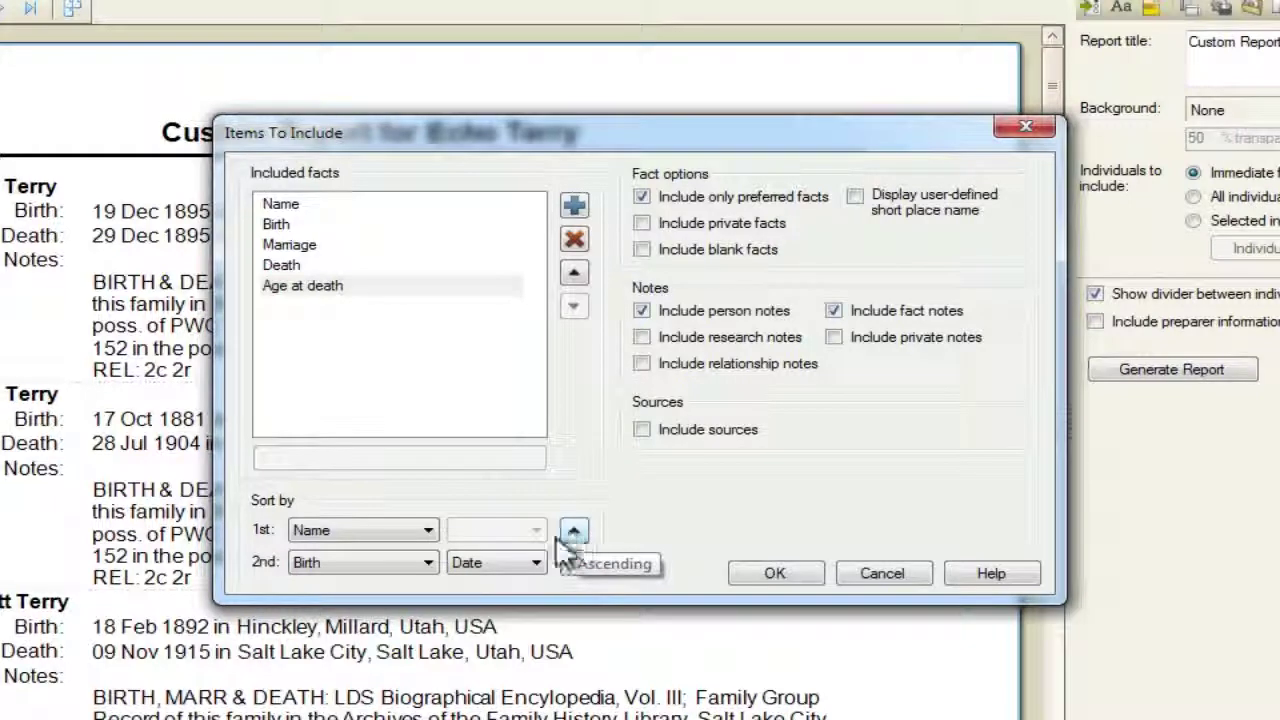
left_click(428, 563)
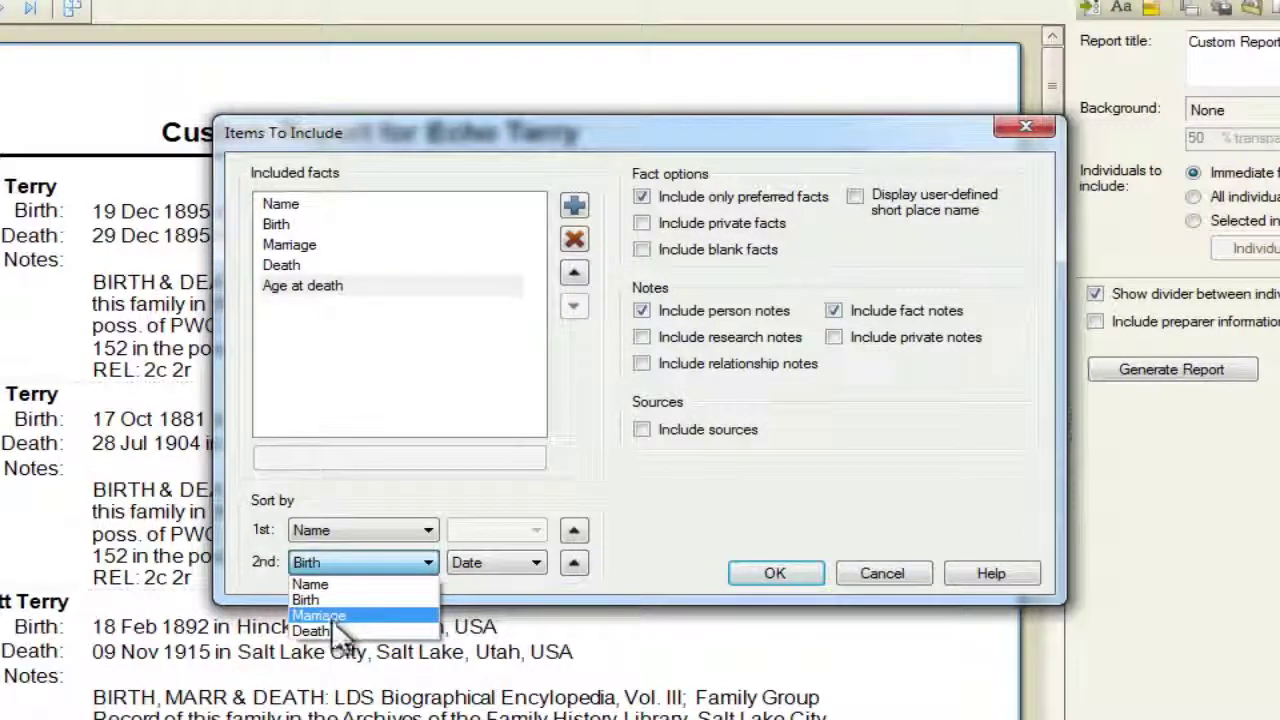
left_click(426, 561)
left_click(535, 563)
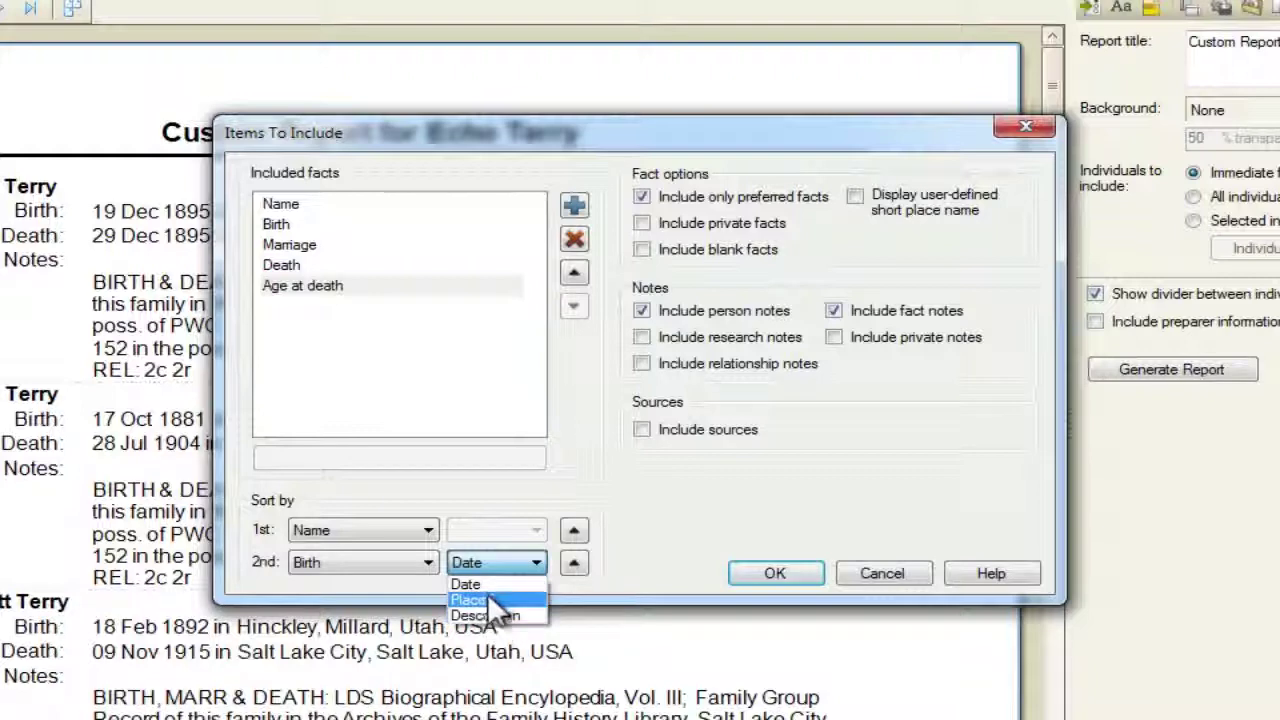
left_click(537, 562)
left_click(576, 563)
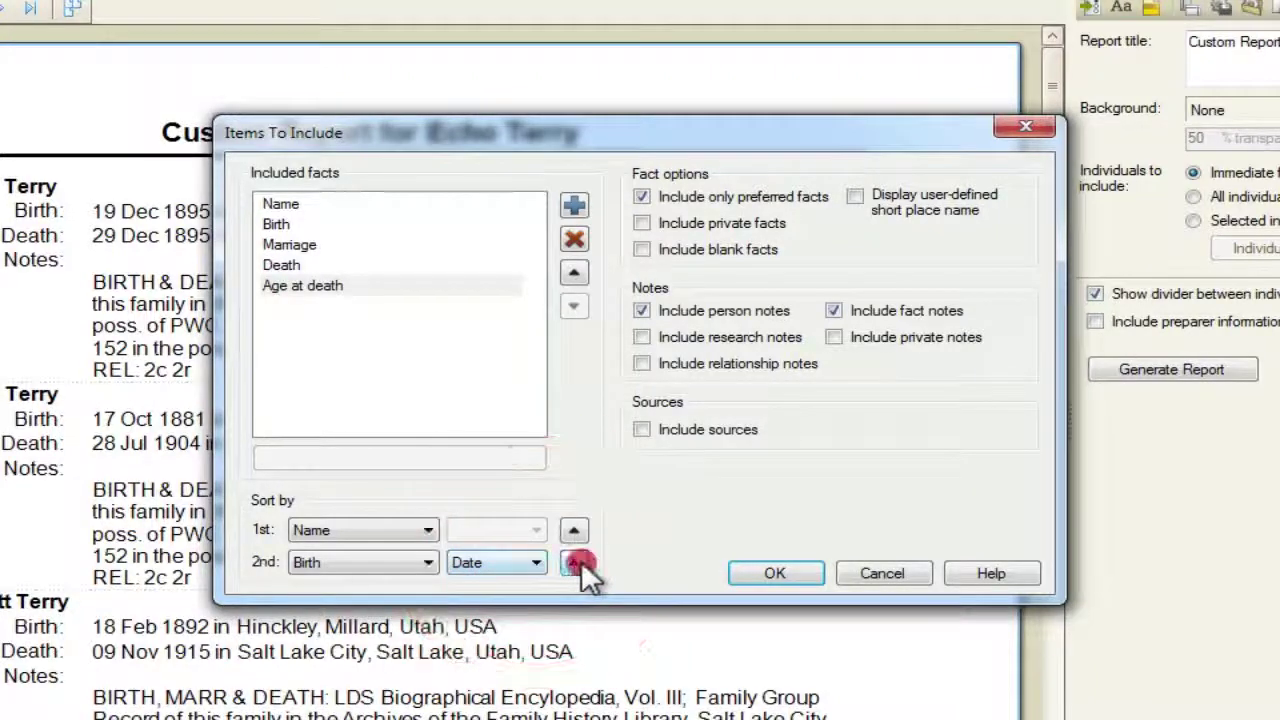
left_click(576, 563)
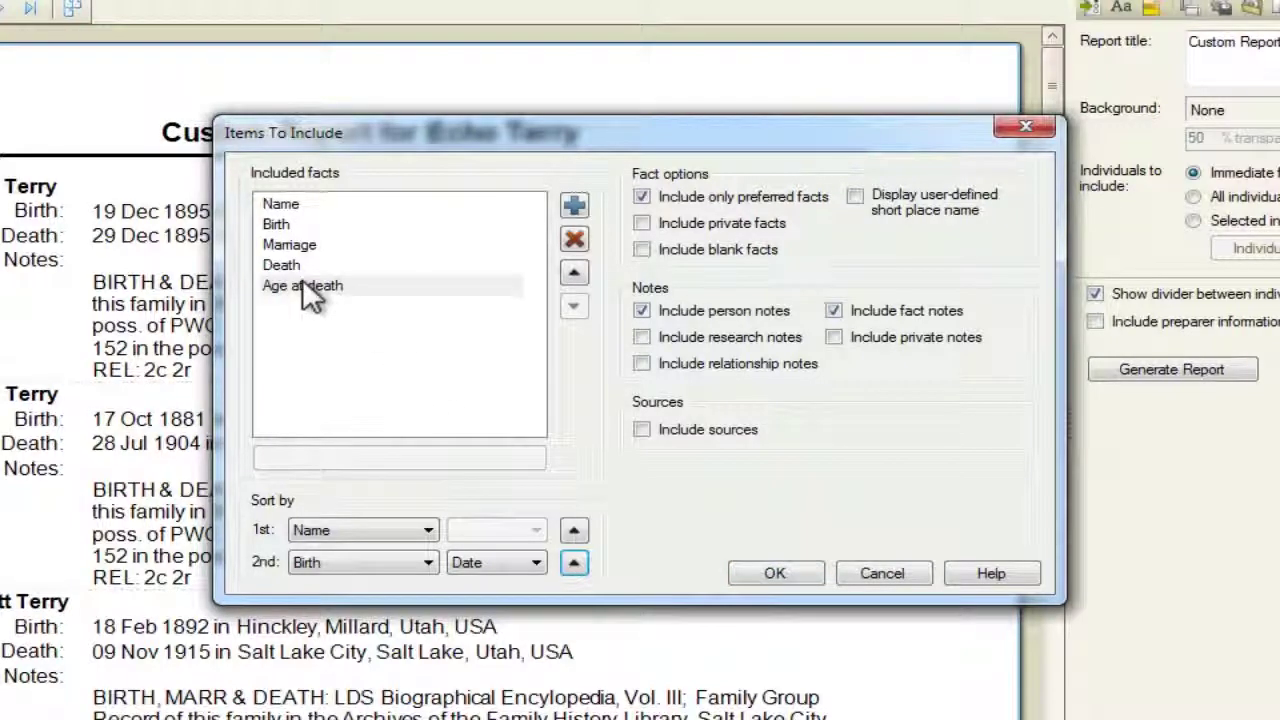
left_click(782, 573)
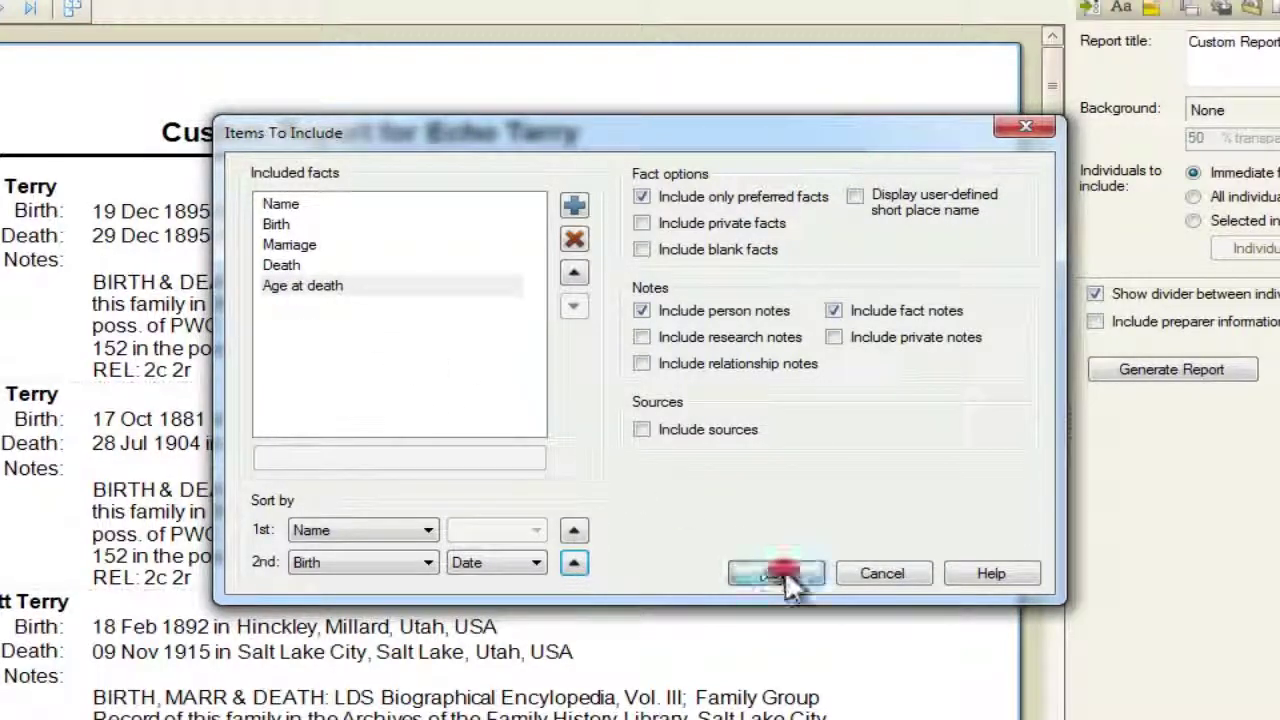
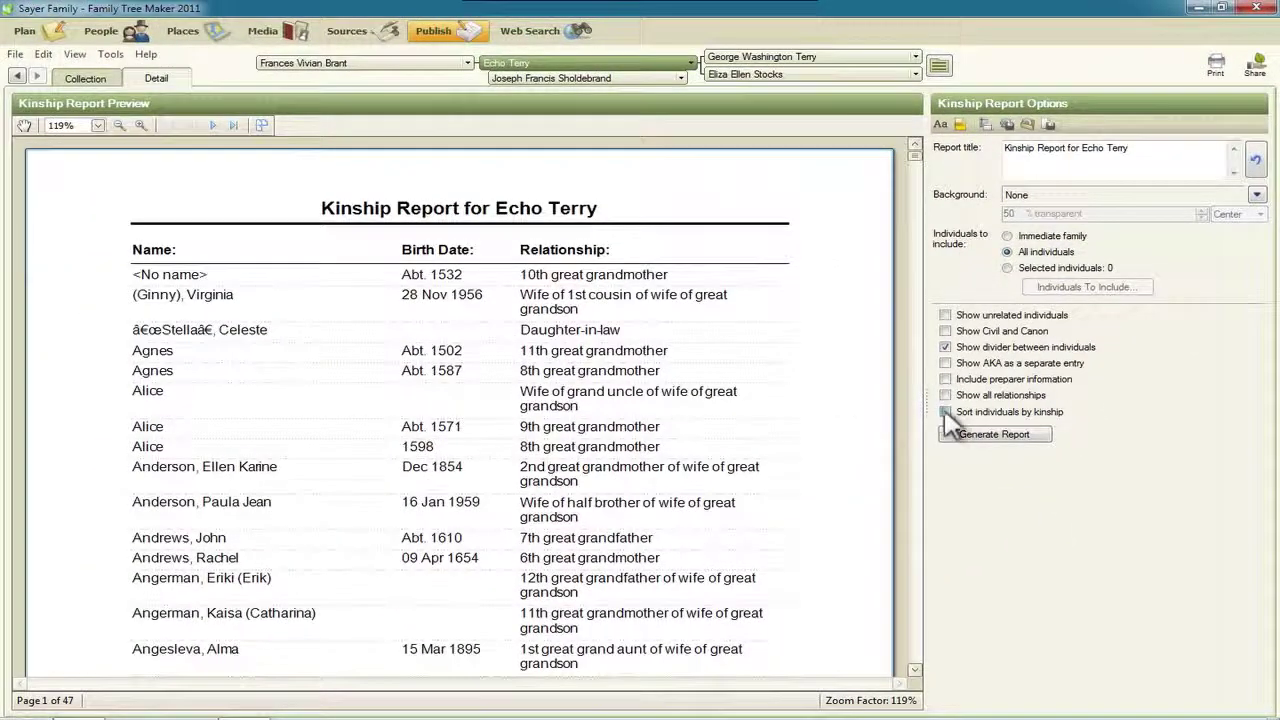
Step: Try sorting the Kinship Report's individuals by kinship, examine the order on the first page, and turn that sorting off again
left_click(945, 412)
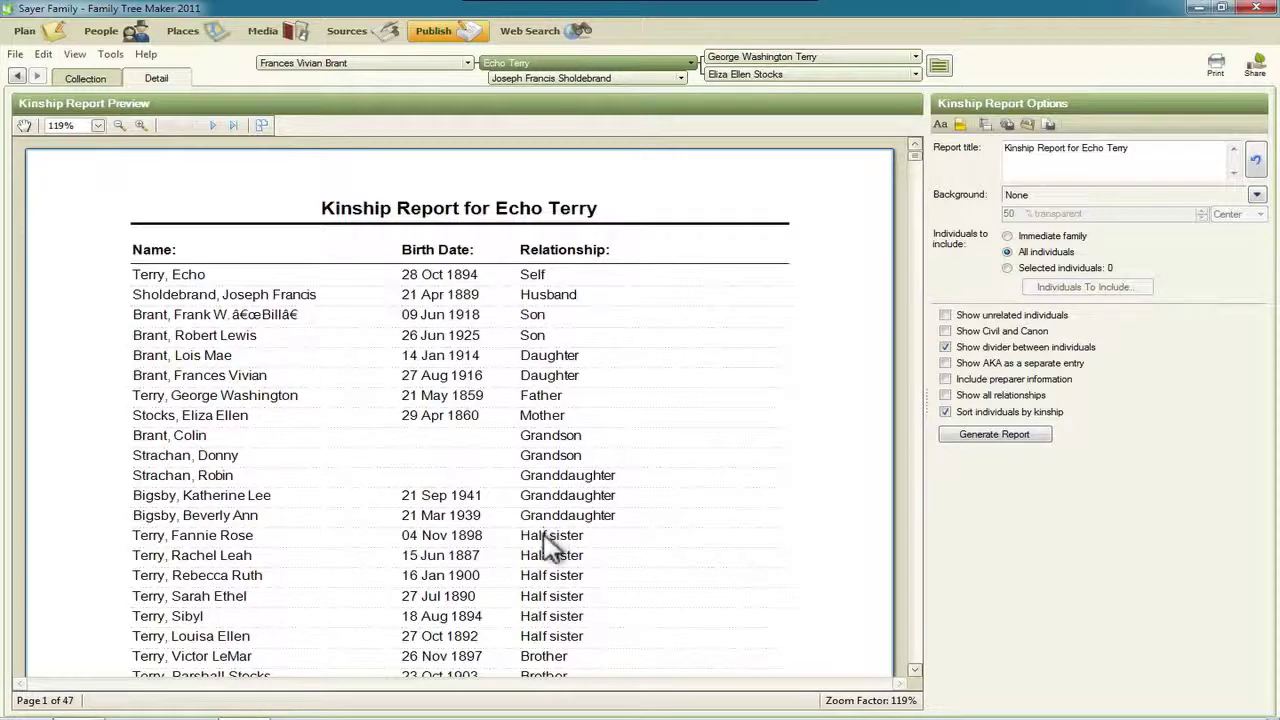
scroll(548, 635, "down", 5)
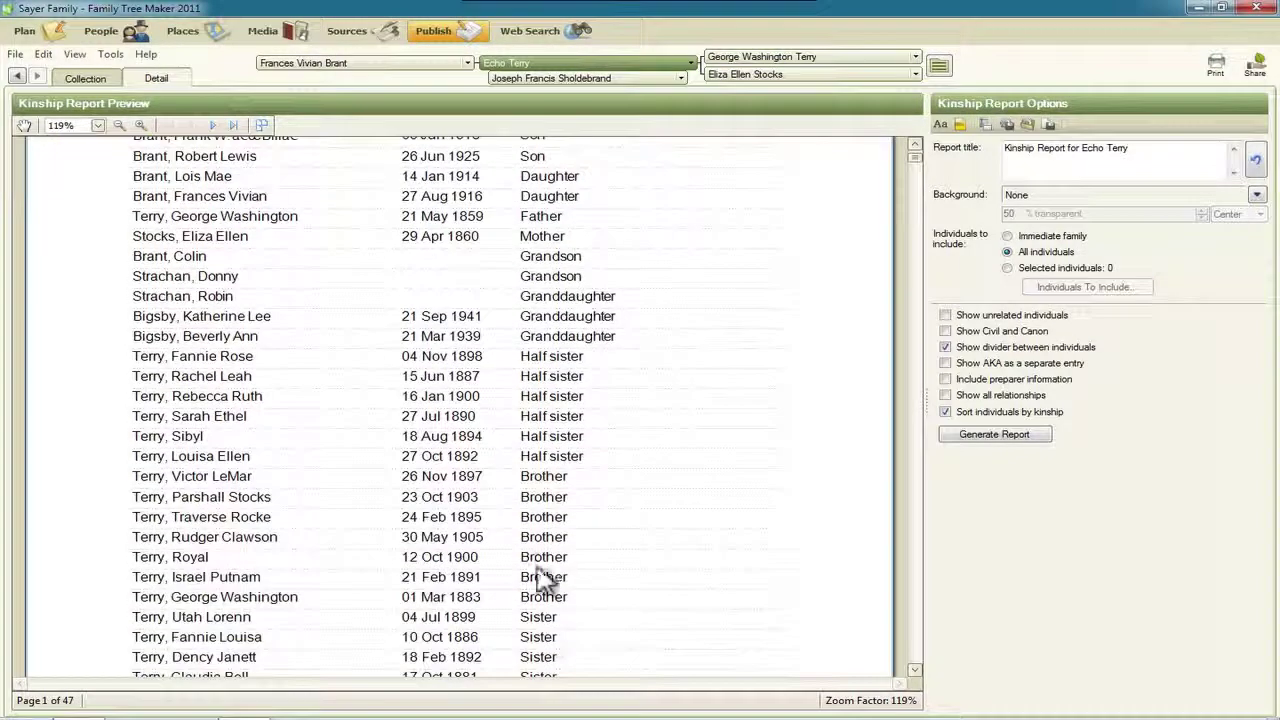
scroll(545, 560, "down", 2)
scroll(540, 500, "down", 2)
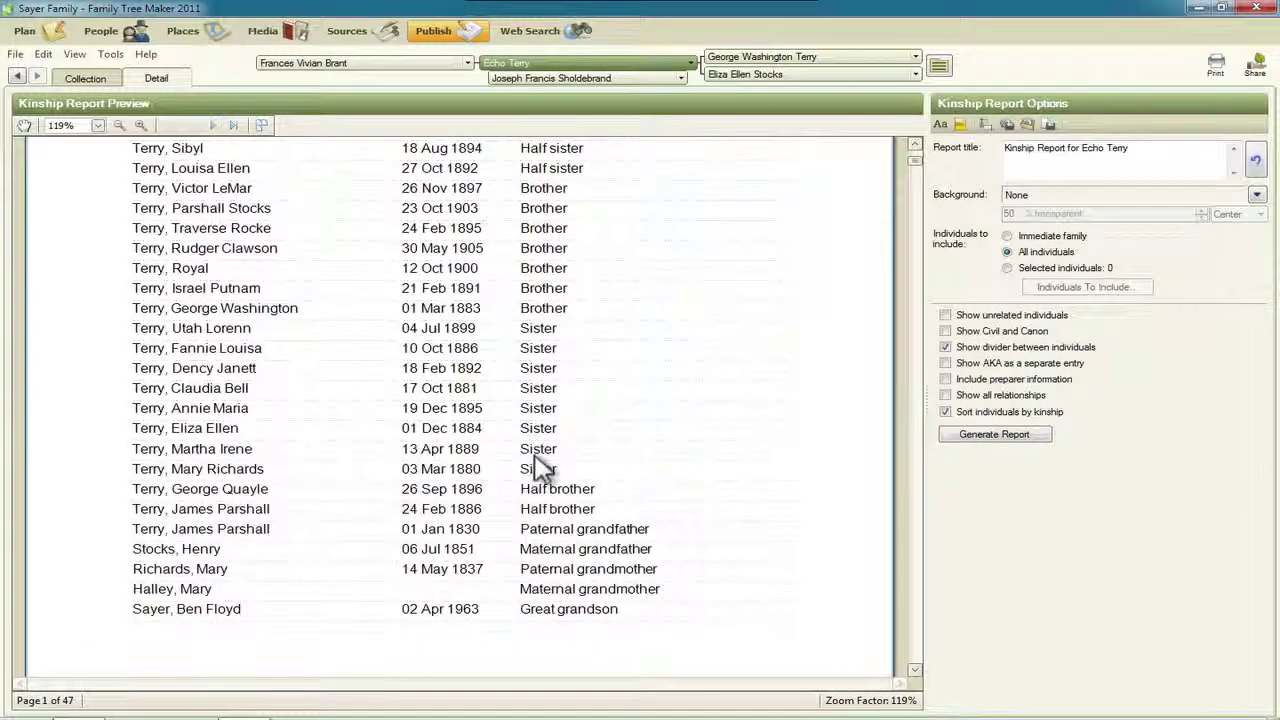
scroll(537, 468, "down", 2)
scroll(537, 466, "down", 3)
scroll(537, 466, "up", 10)
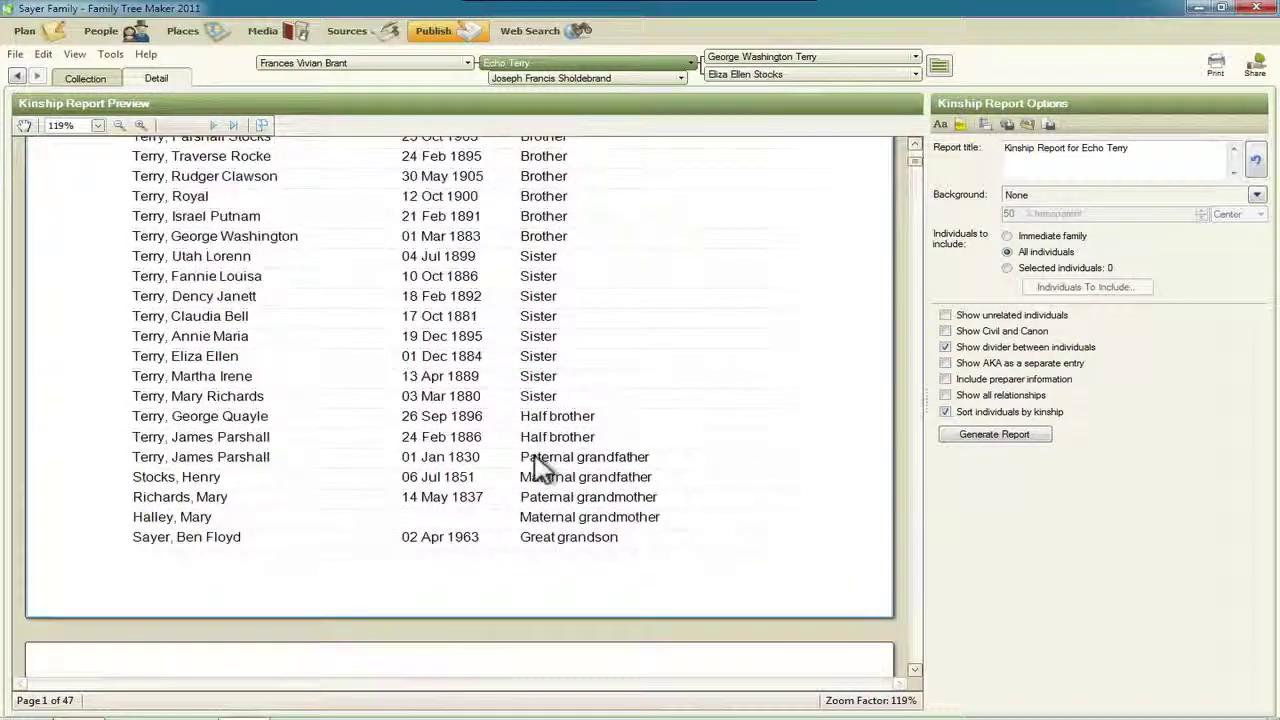
scroll(537, 466, "up", 2)
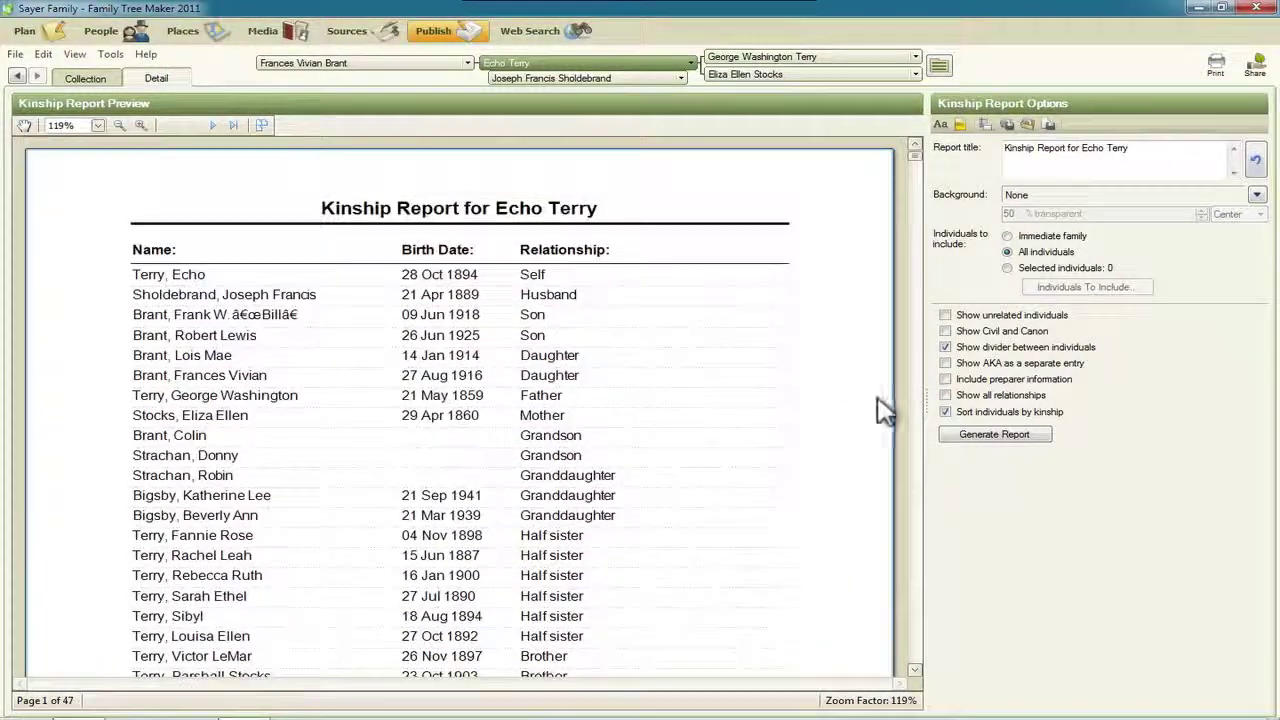
left_click(945, 411)
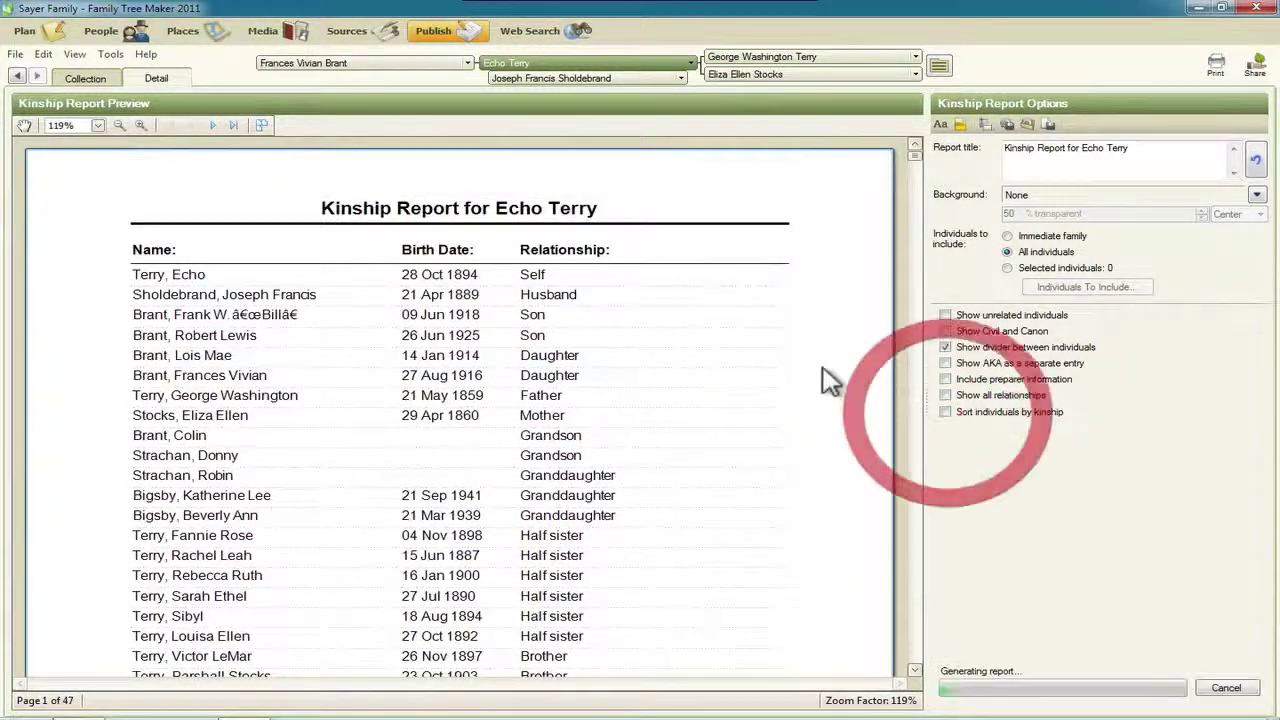
Step: Return to the publication collection and create a Photo Album report from the media reports
left_click(88, 88)
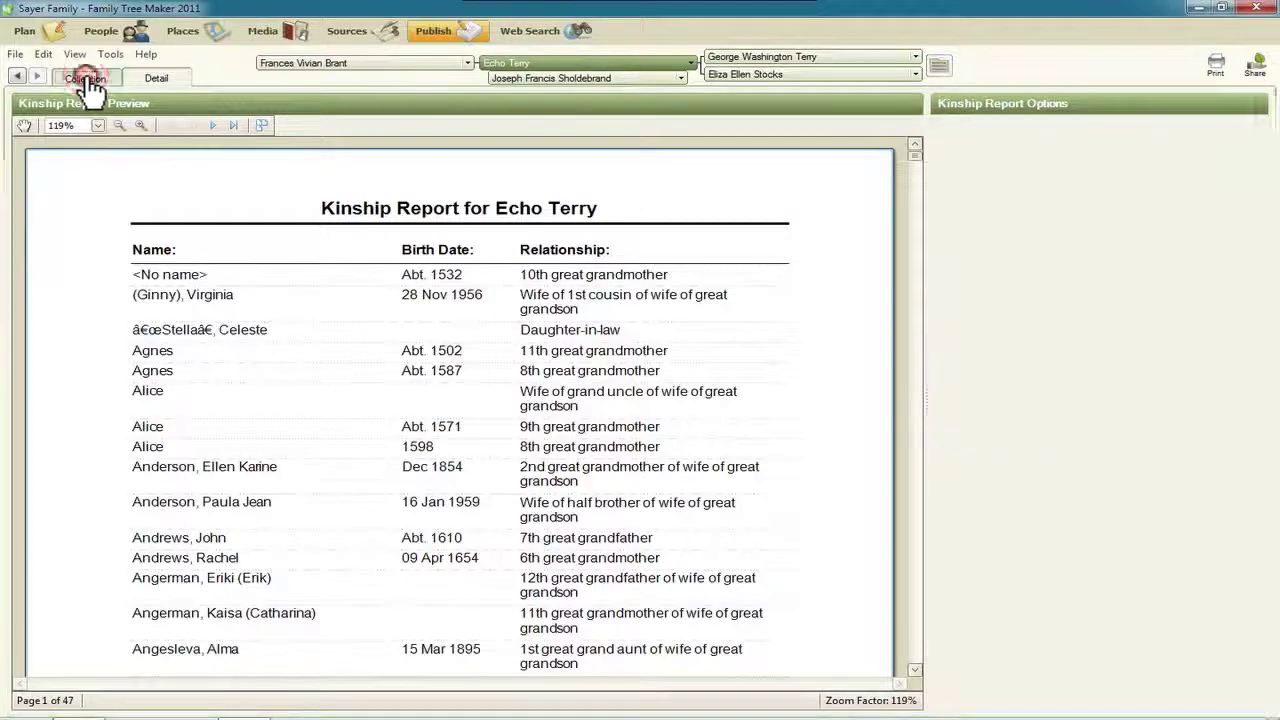
left_click(88, 88)
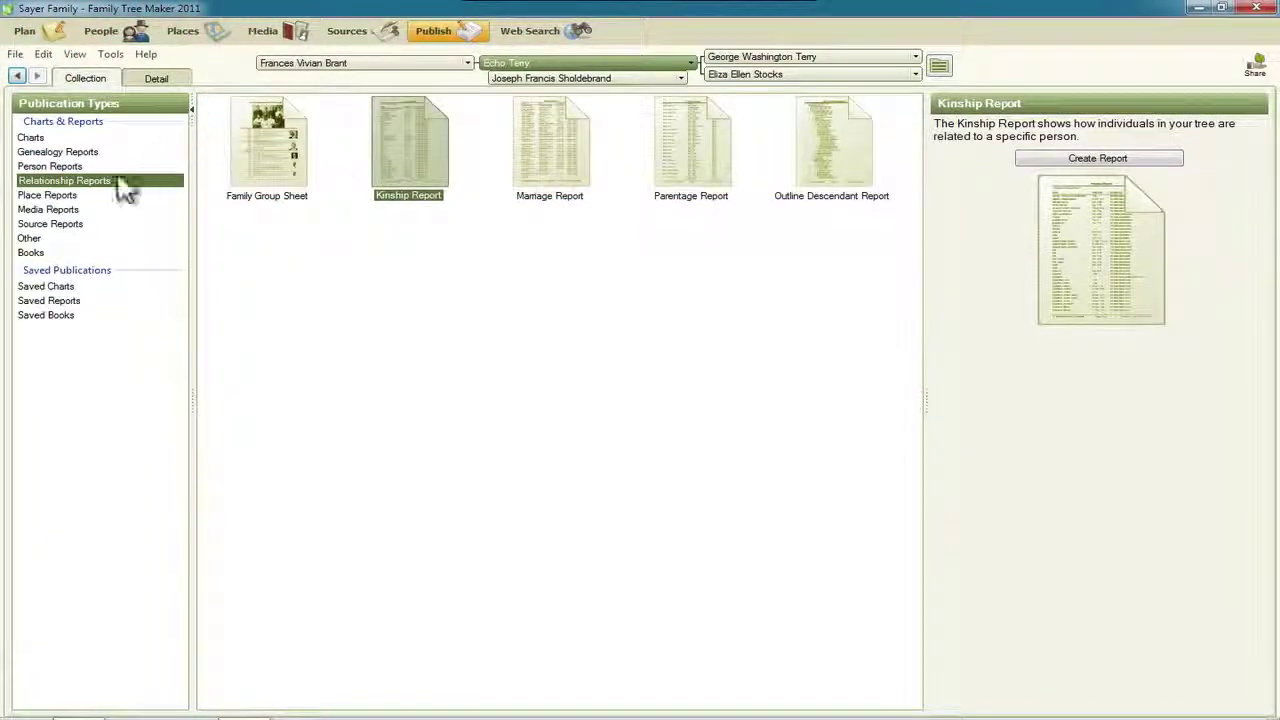
left_click(50, 209)
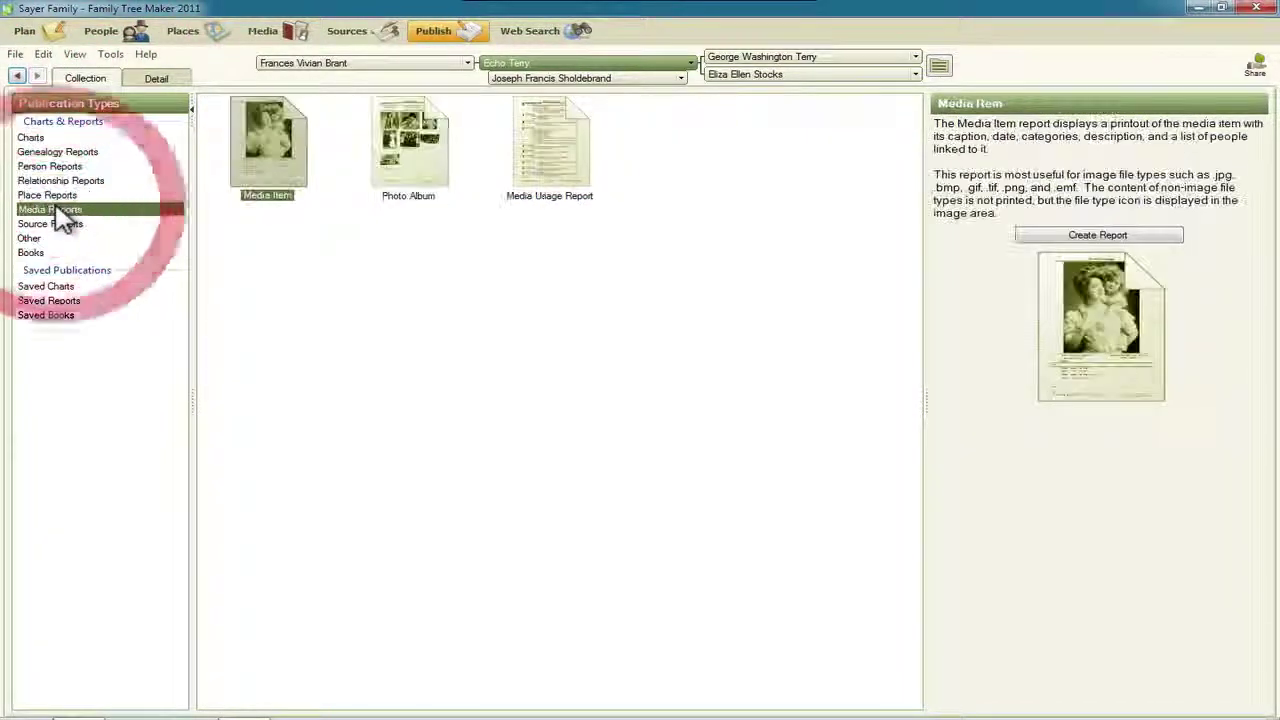
left_click(407, 148)
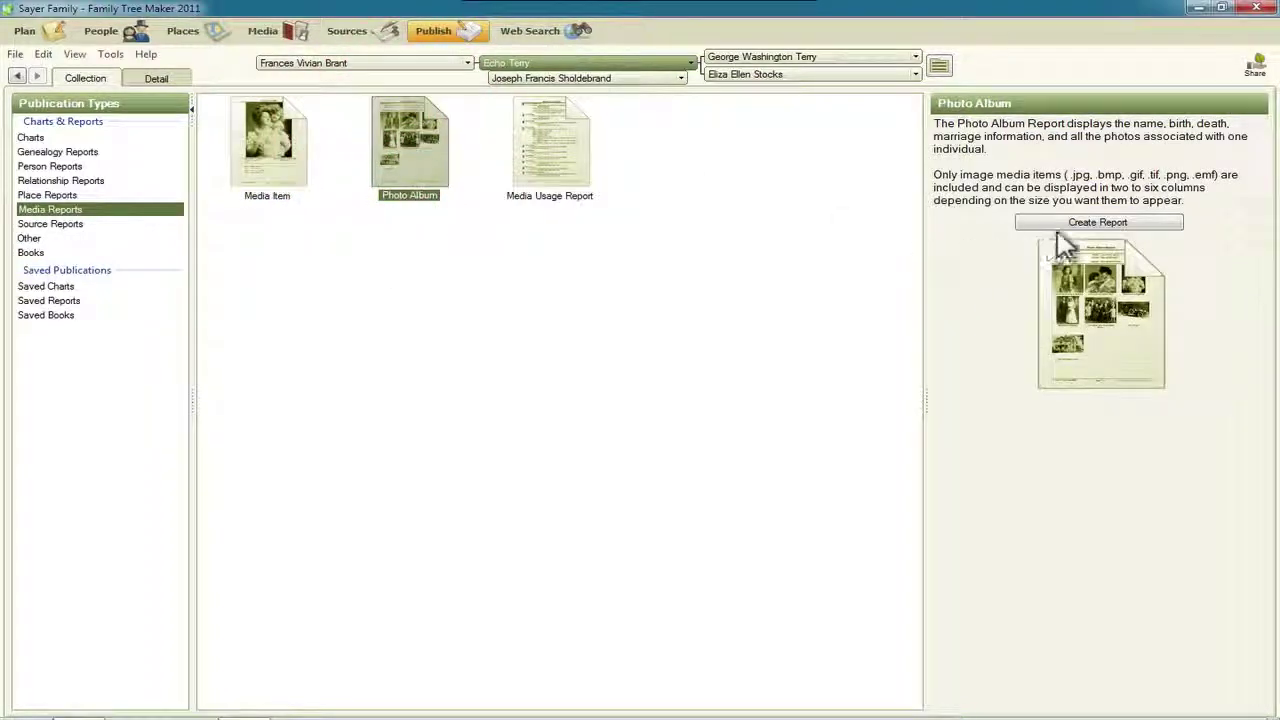
left_click(1099, 223)
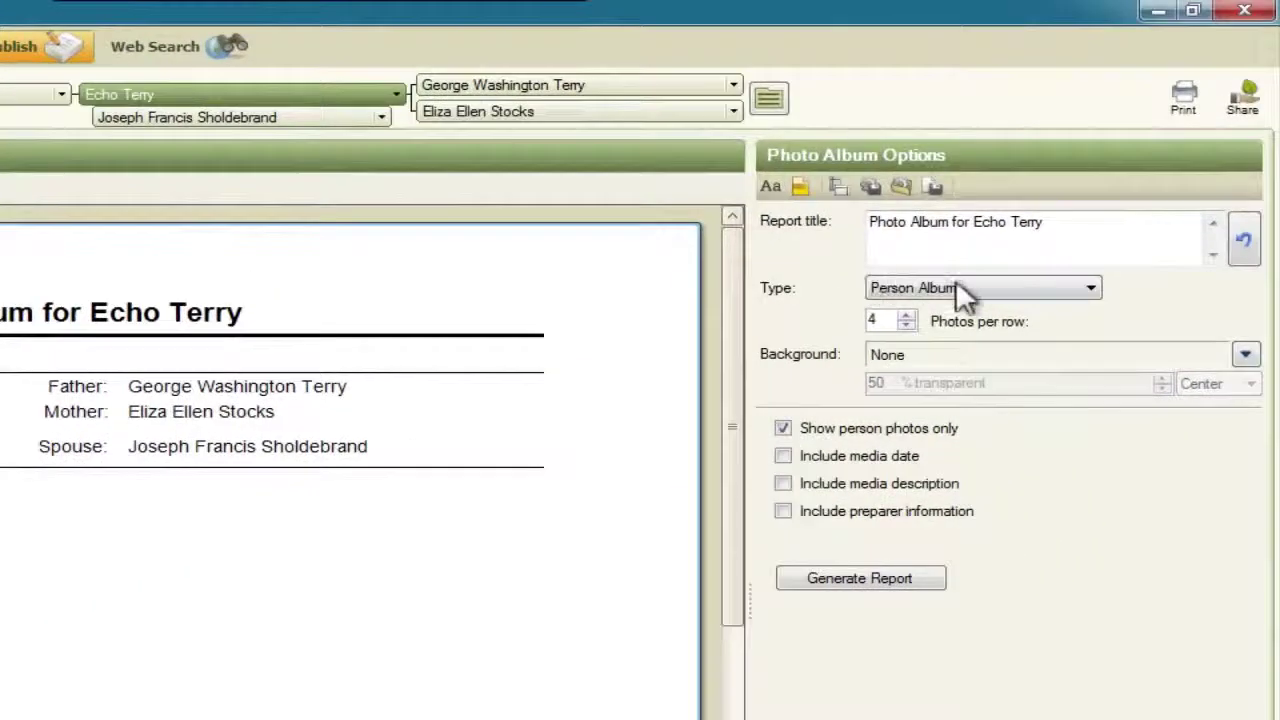
Step: Try the Relationship Album and Combined Album types for the Photo Album, and set the type back to Person Album
left_click(955, 285)
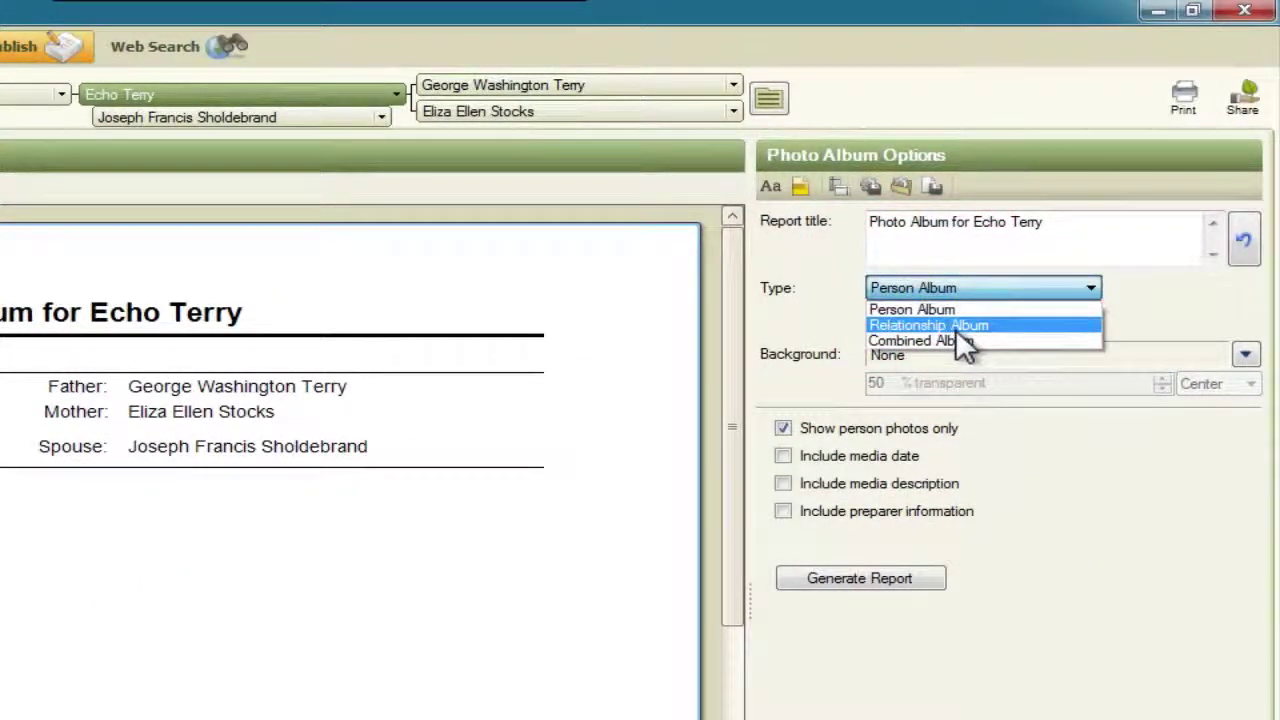
left_click(957, 327)
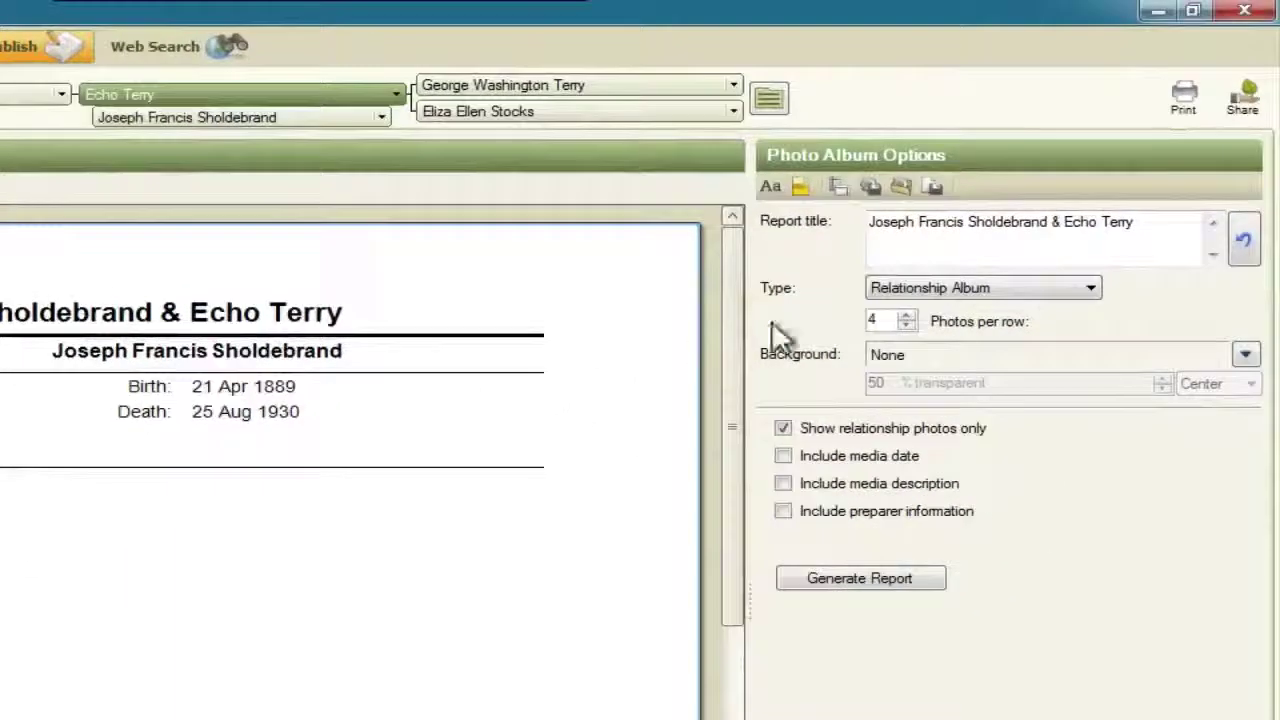
left_click(978, 290)
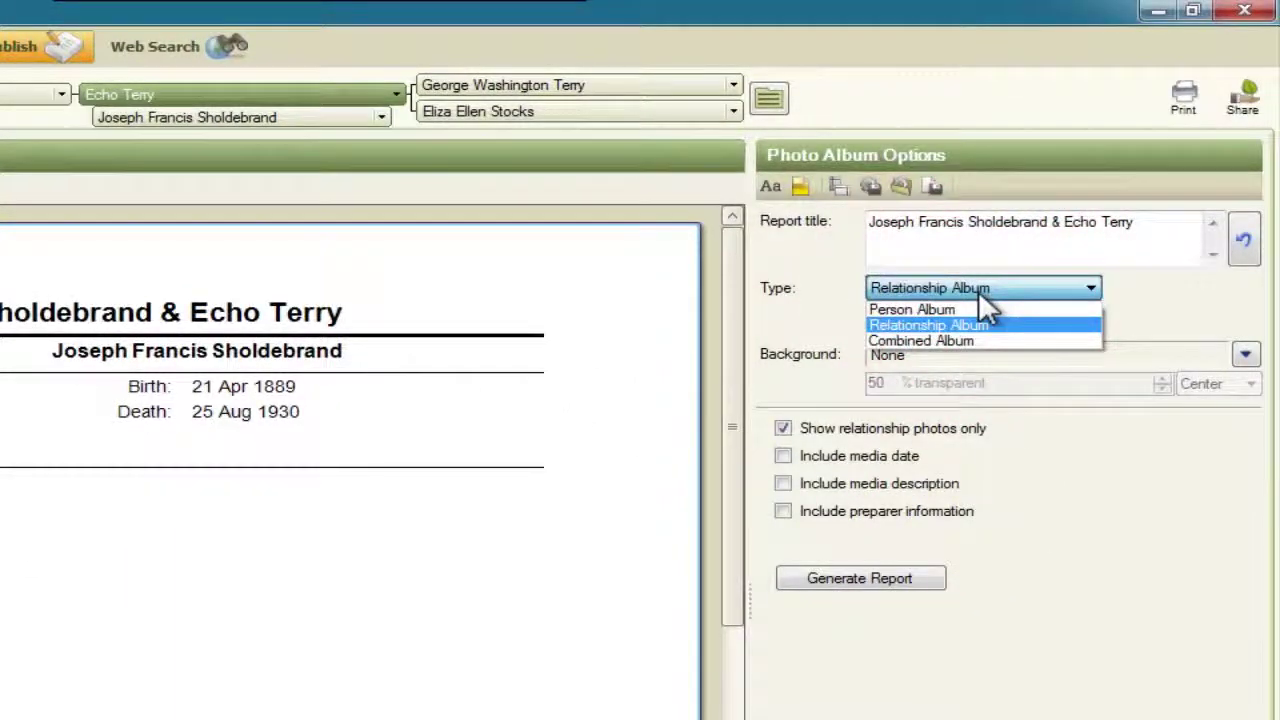
left_click(921, 340)
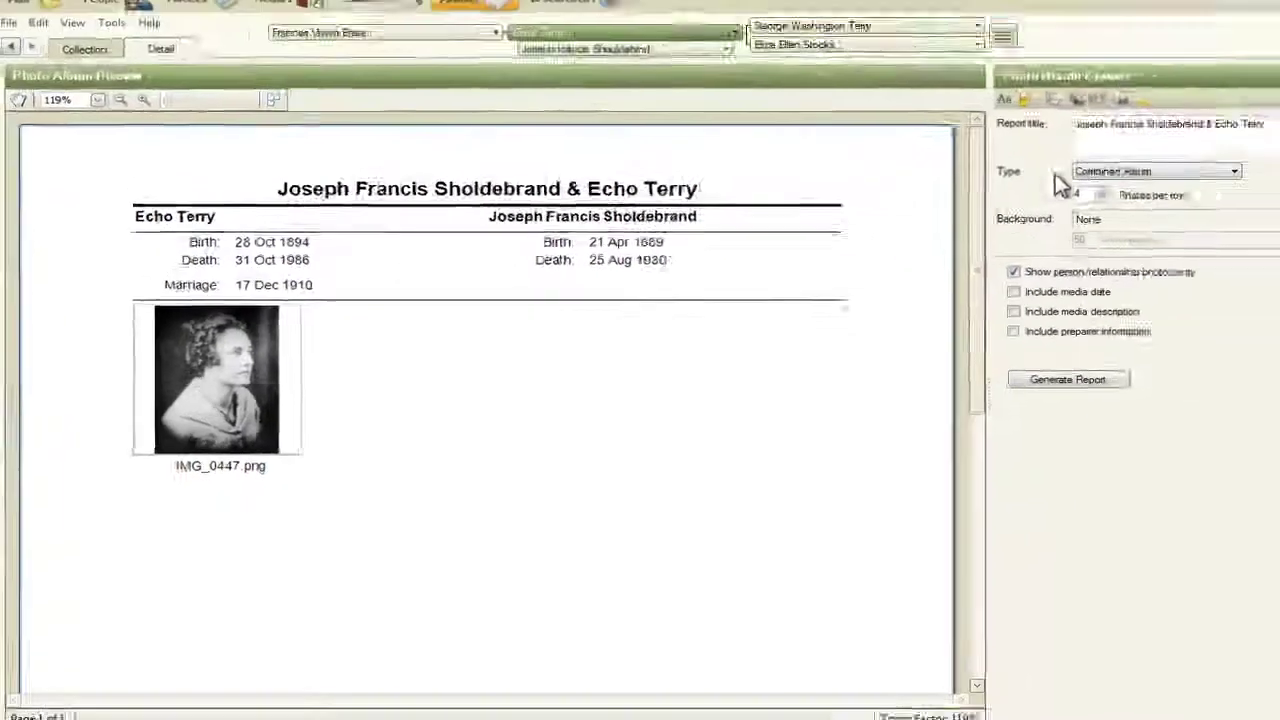
left_click(1060, 191)
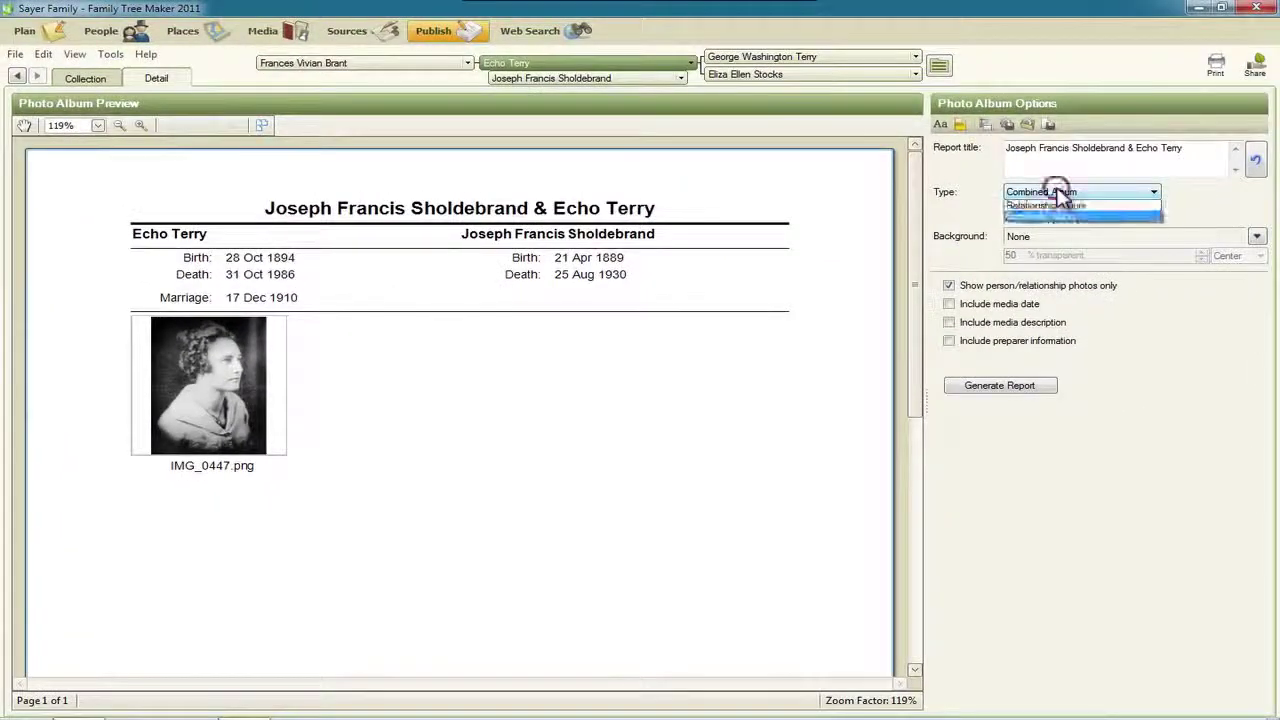
left_click(1040, 207)
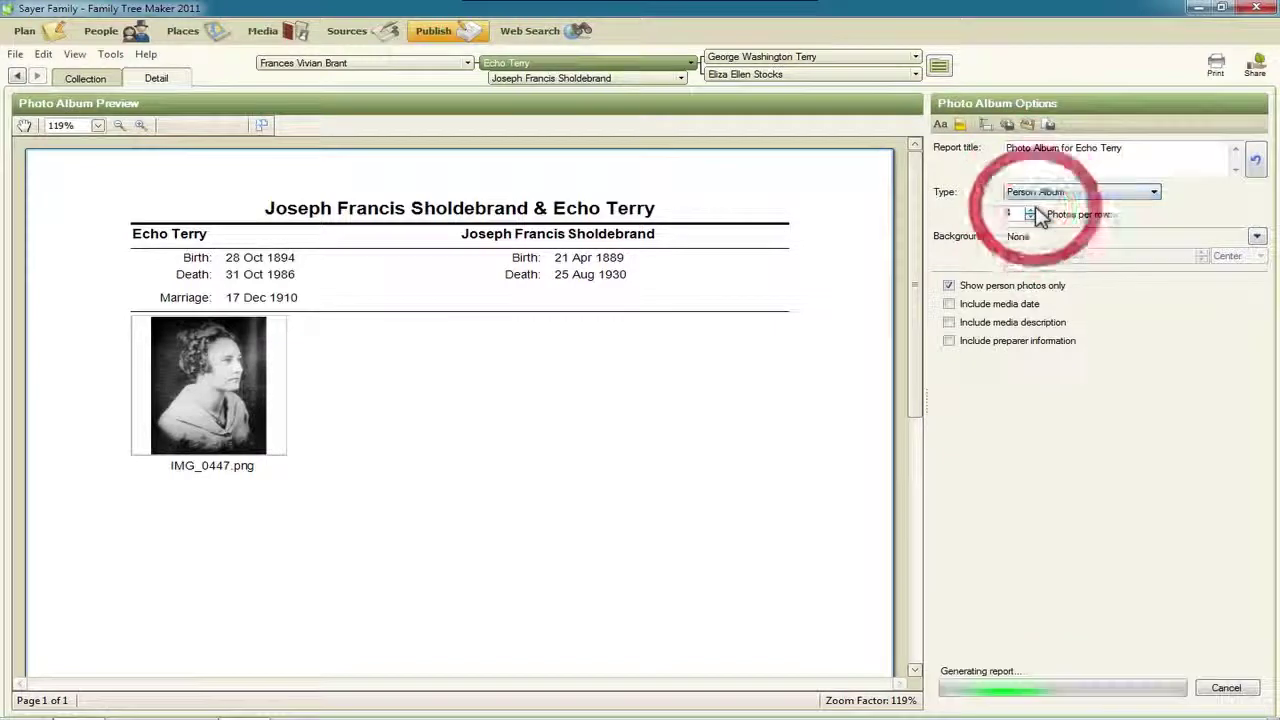
Step: Return to the publication collection and create a Calendar Report from the Other publication types
left_click(90, 79)
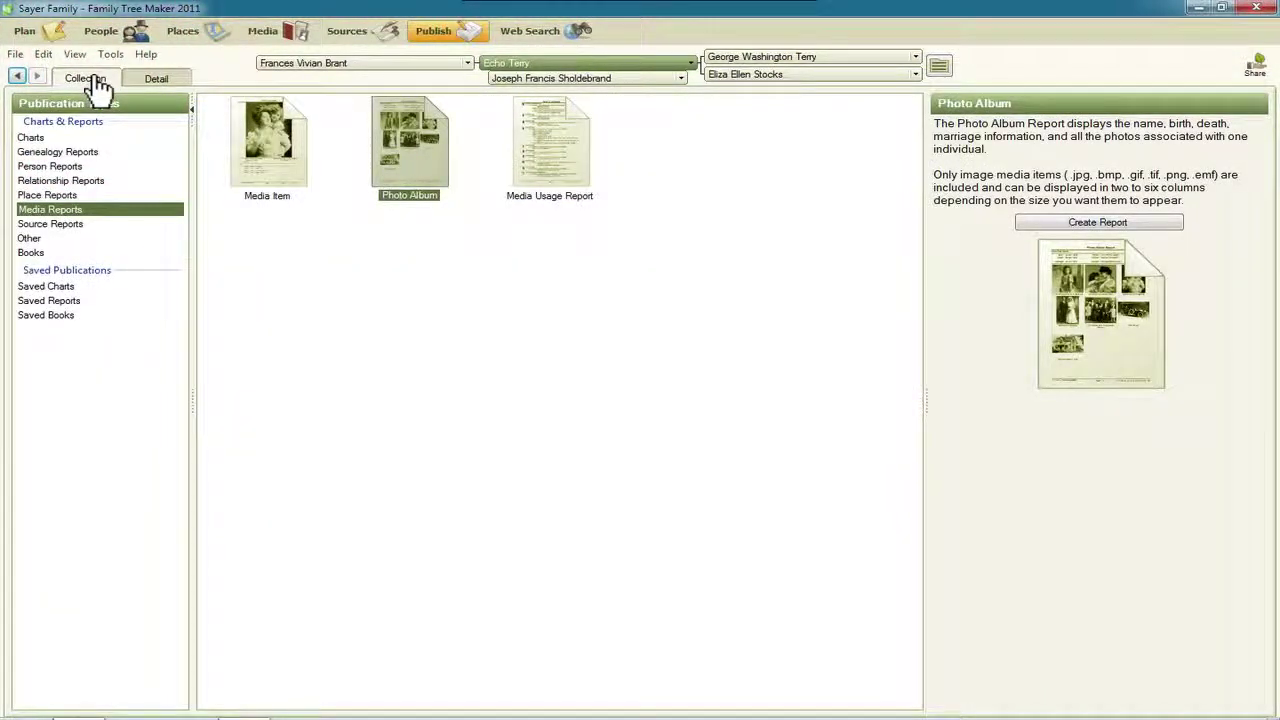
left_click(30, 239)
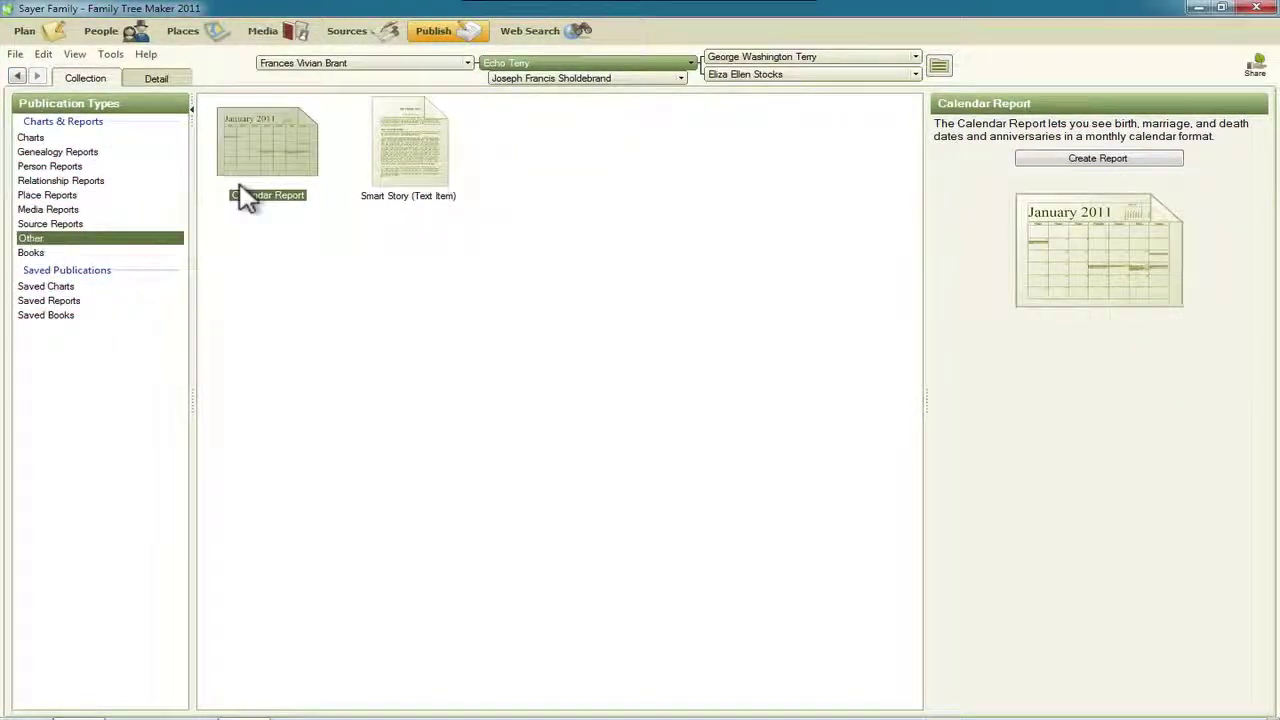
left_click(1100, 160)
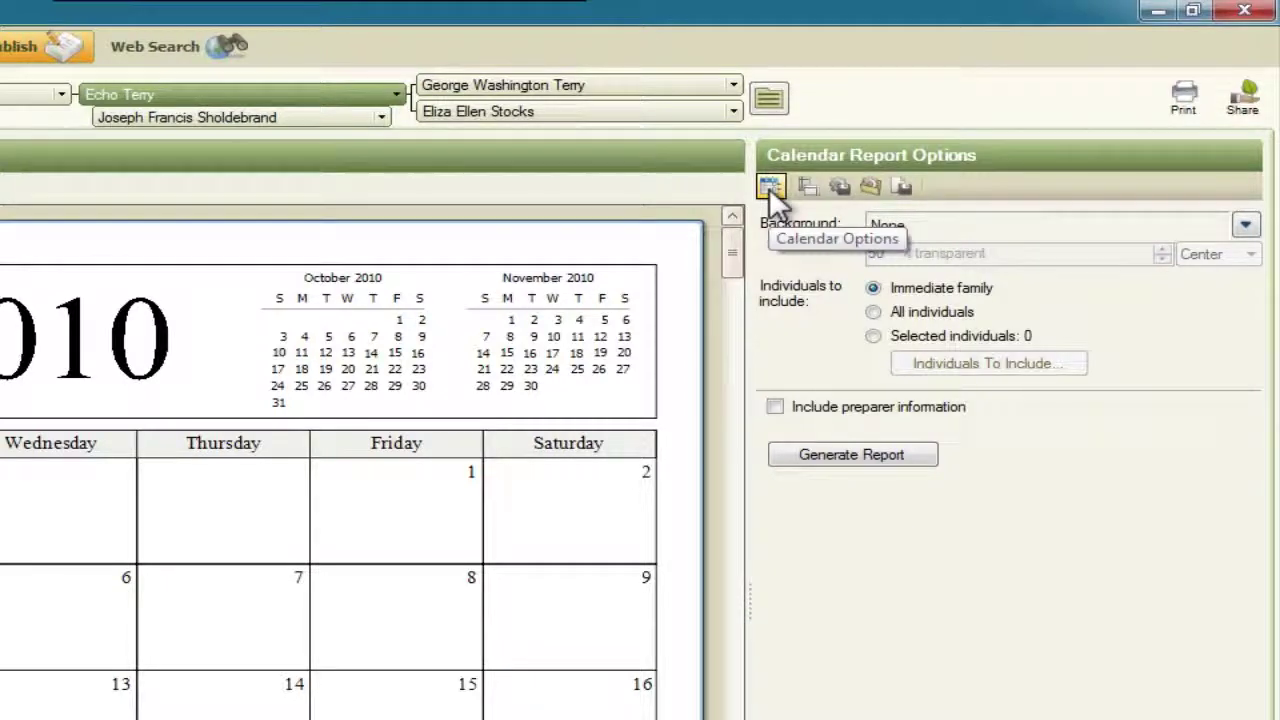
Step: Try leaving deaths out of the Calendar Report's events, include them again, and accept the calendar options
left_click(769, 187)
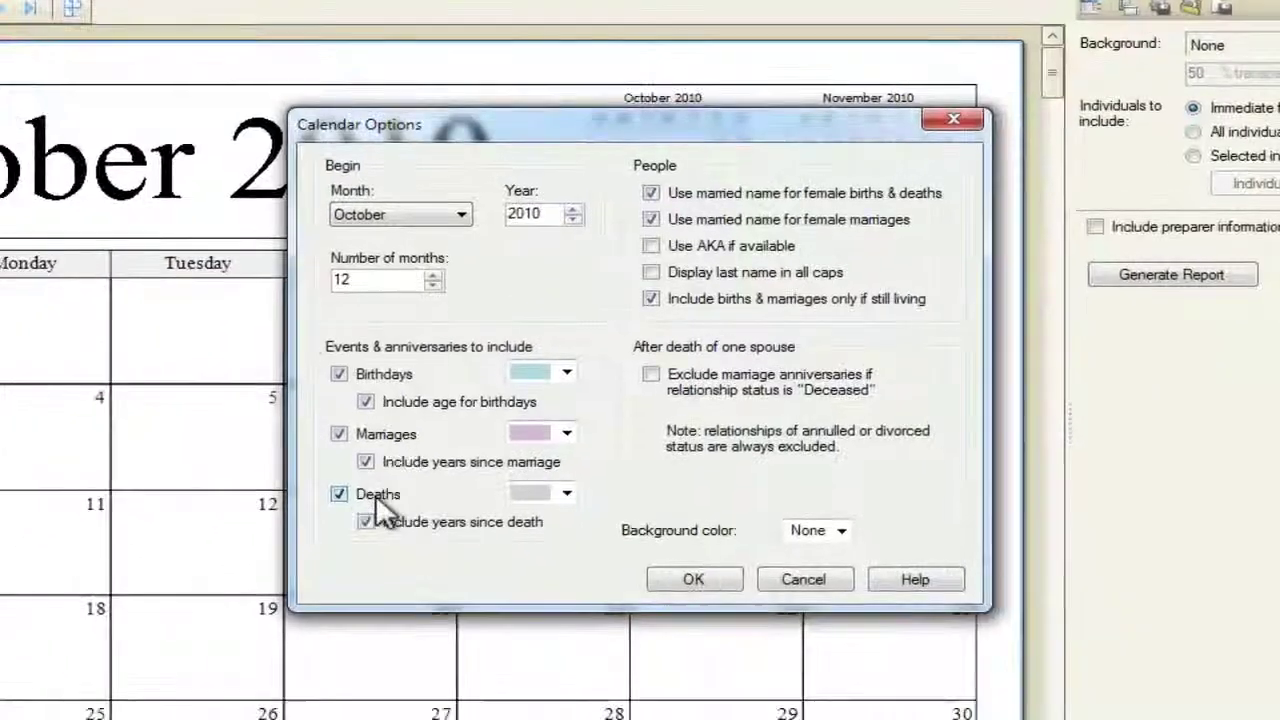
left_click(342, 493)
left_click(341, 493)
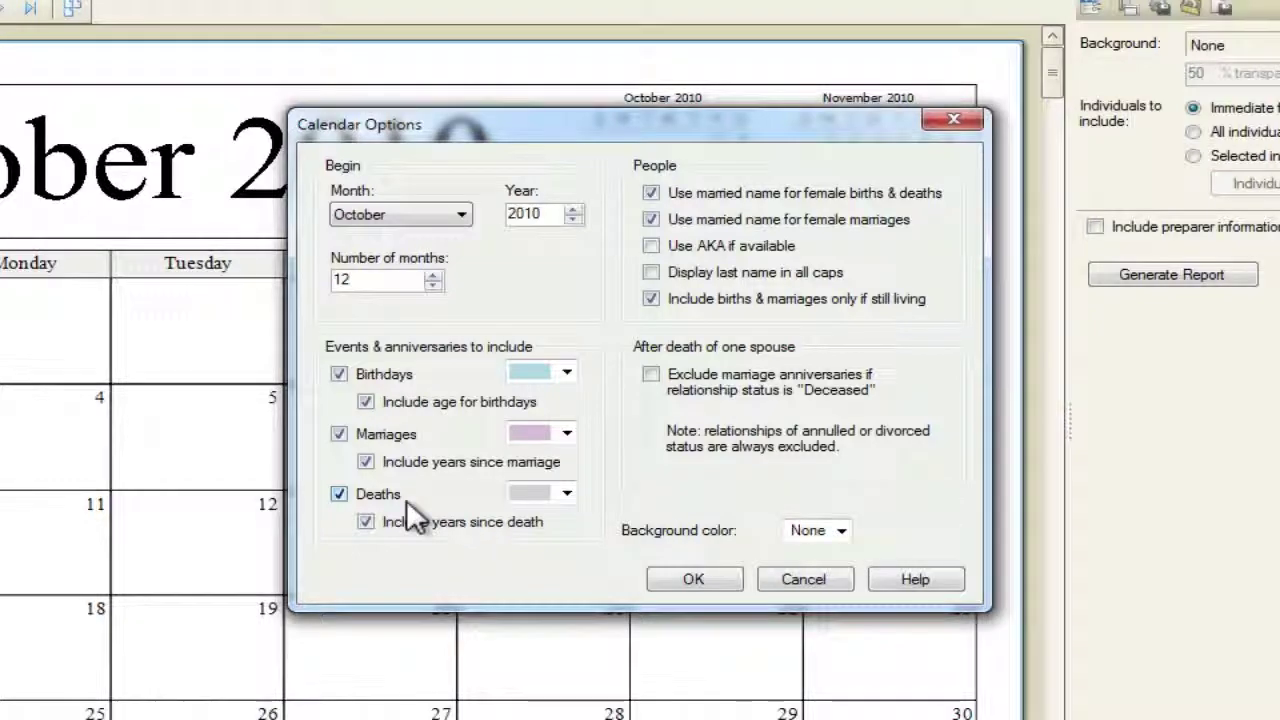
left_click(693, 580)
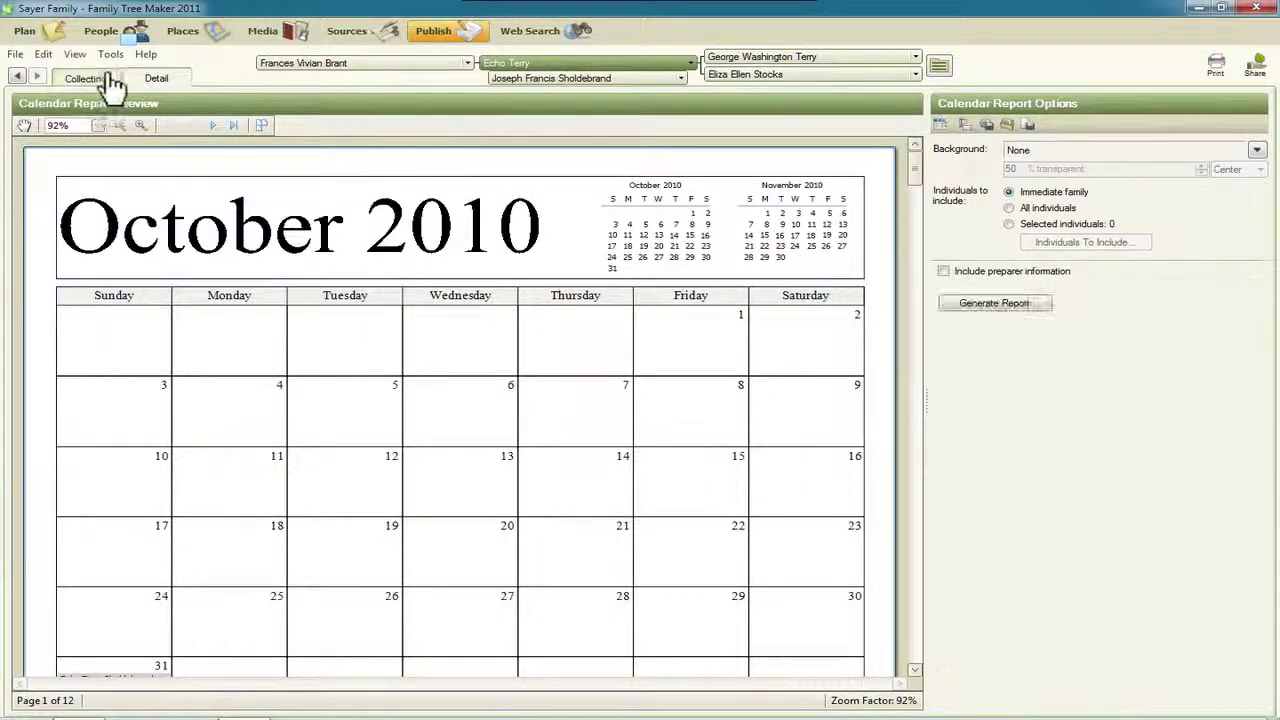
Step: Create a Descendant Report from the genealogy reports in the collection and apply the default report settings to it
left_click(112, 80)
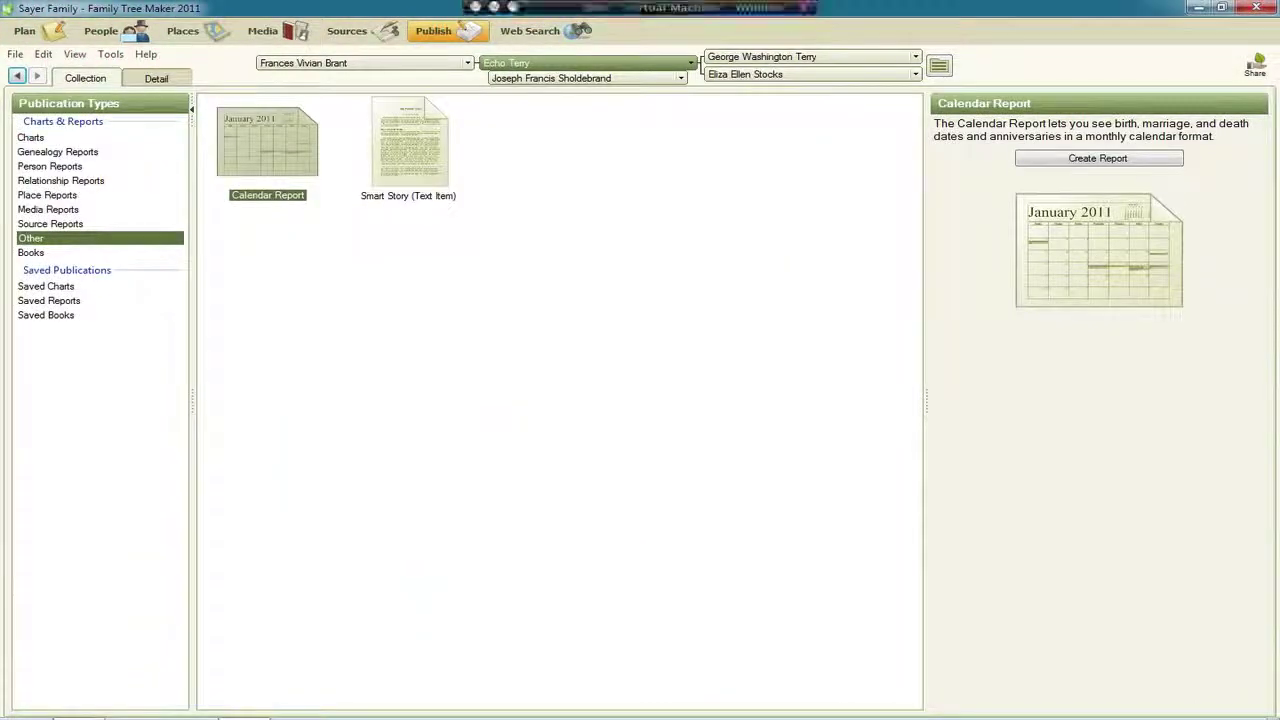
mouse_move(640, 5)
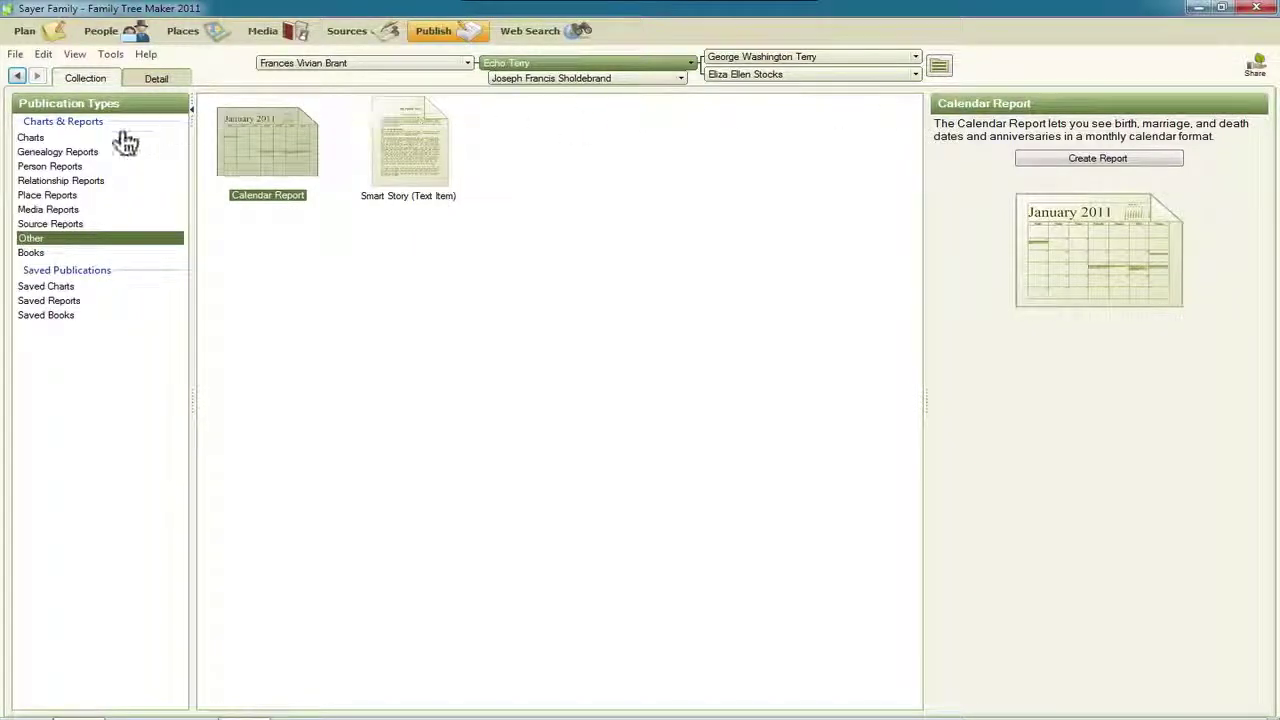
left_click(62, 155)
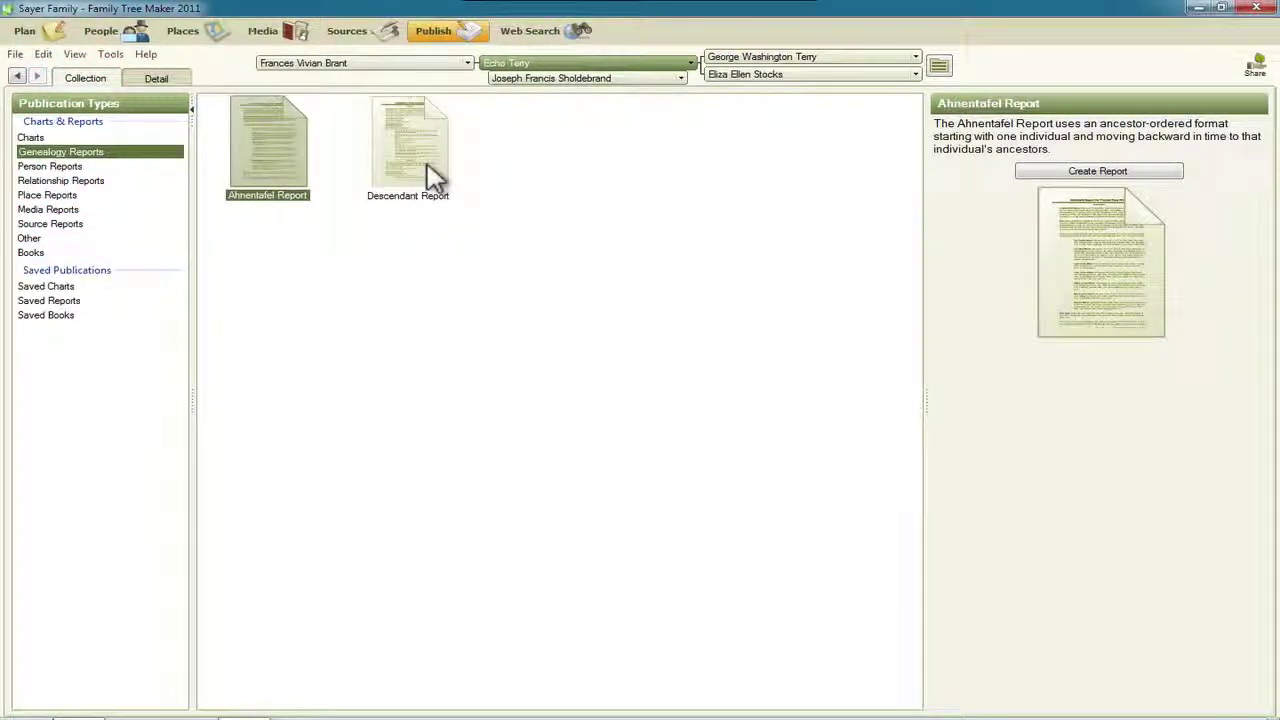
left_click(430, 177)
left_click(1094, 238)
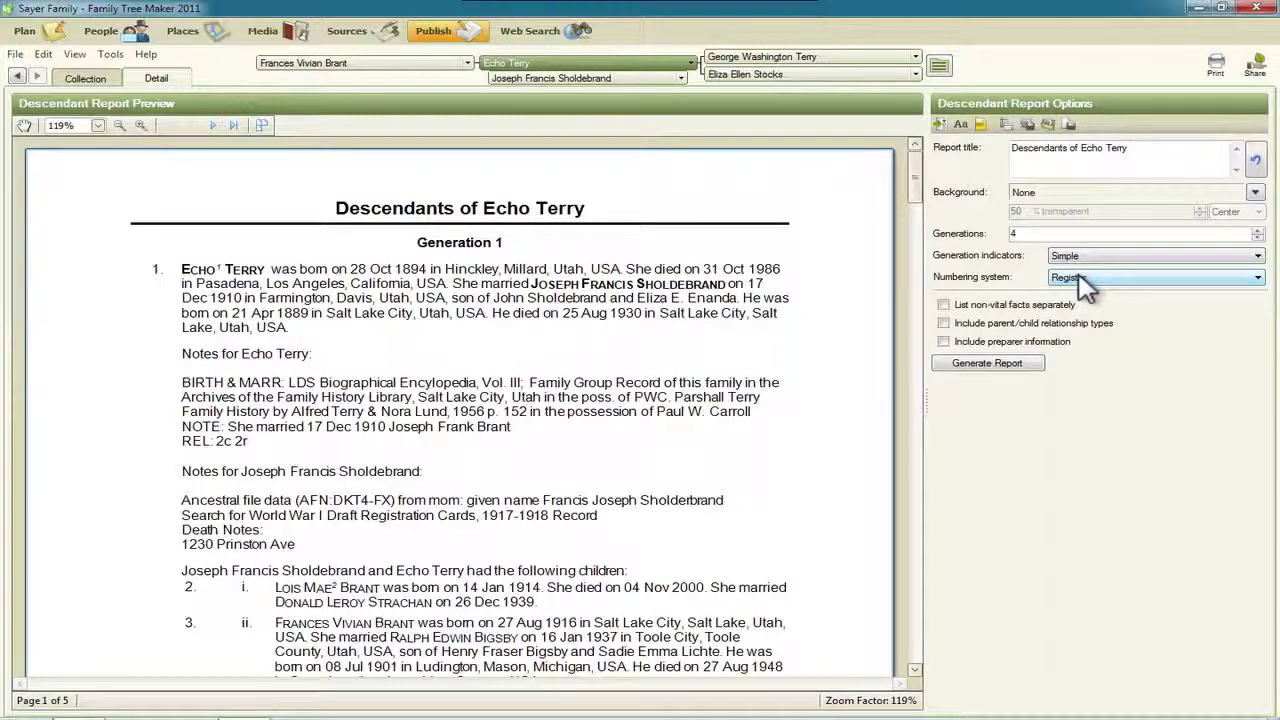
left_click(1048, 127)
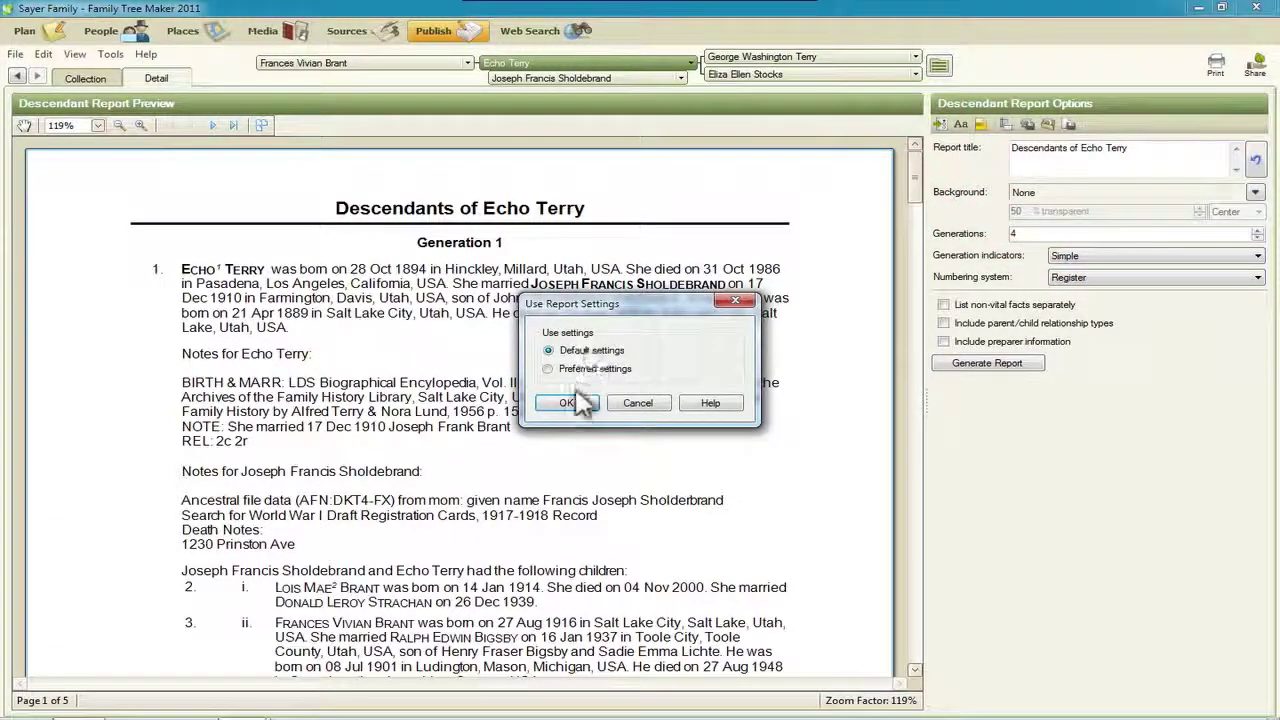
left_click(568, 403)
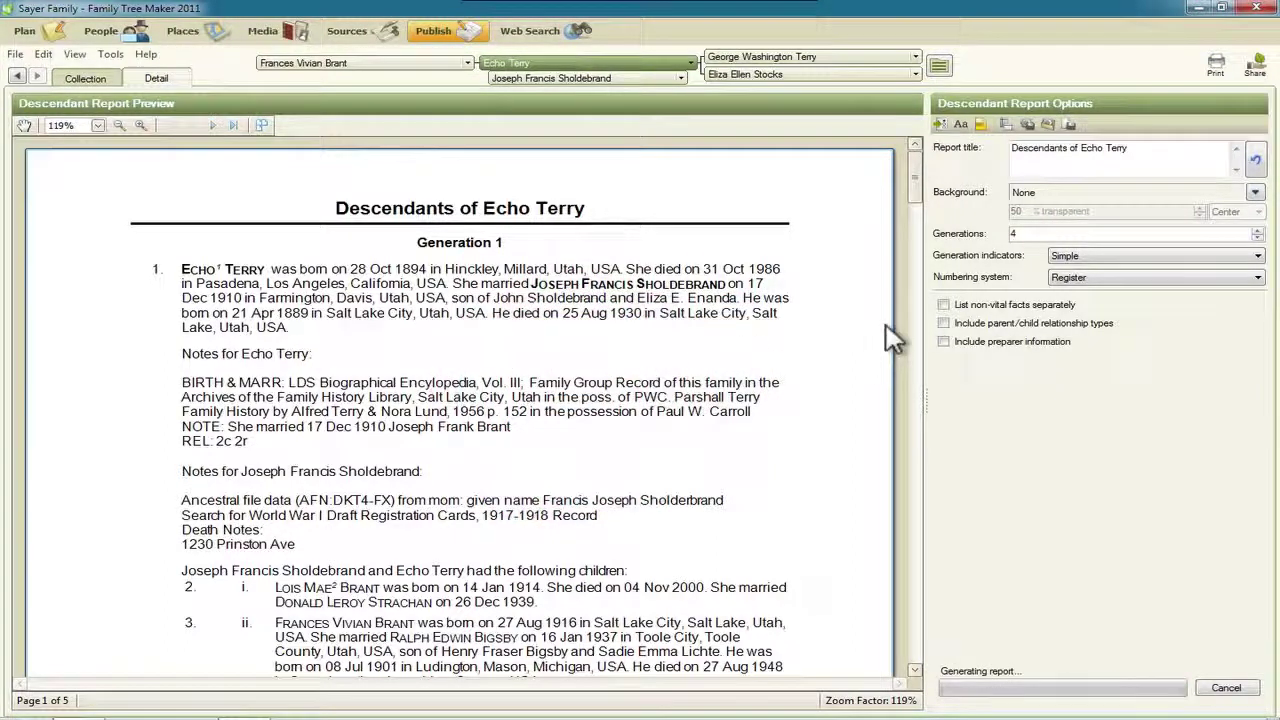
Step: Return to the publication collection and create an Ahnentafel Report from the genealogy reports
left_click(85, 78)
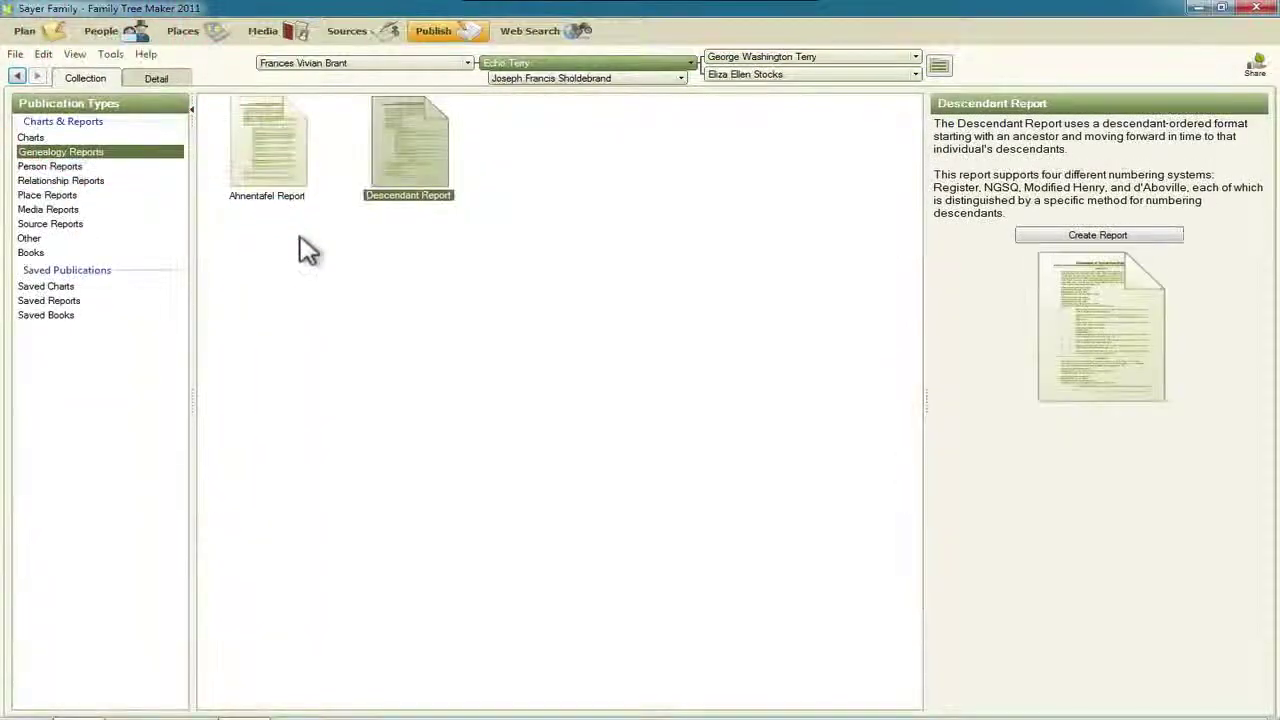
left_click(262, 175)
left_click(1100, 172)
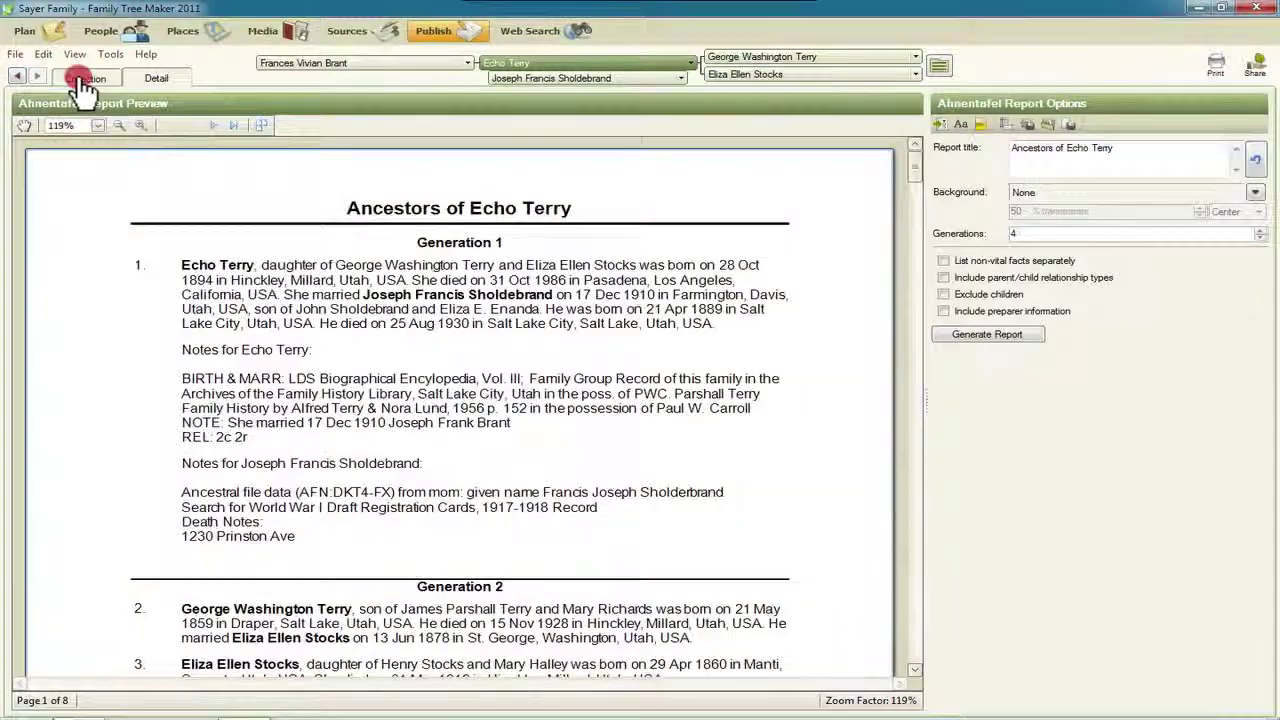
Step: Create the Descendant Report again from the collection and examine the header and footer where its first two pages meet
left_click(85, 78)
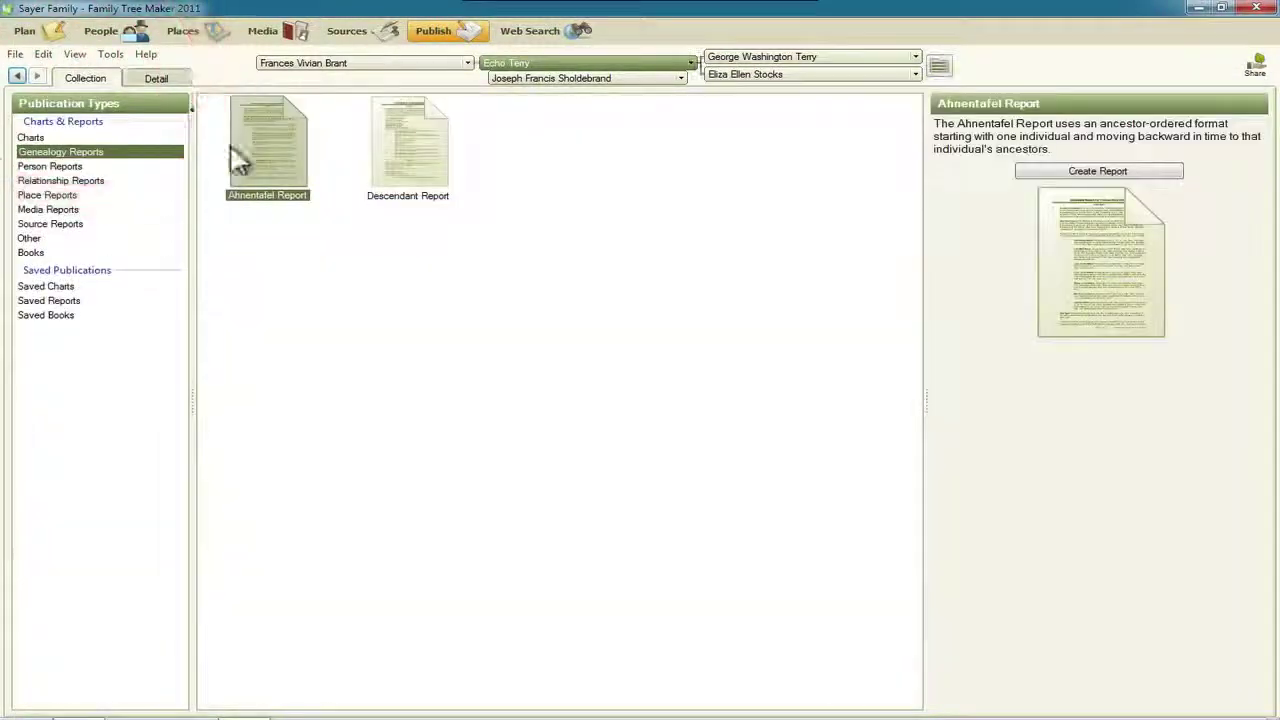
left_click(415, 165)
left_click(1098, 236)
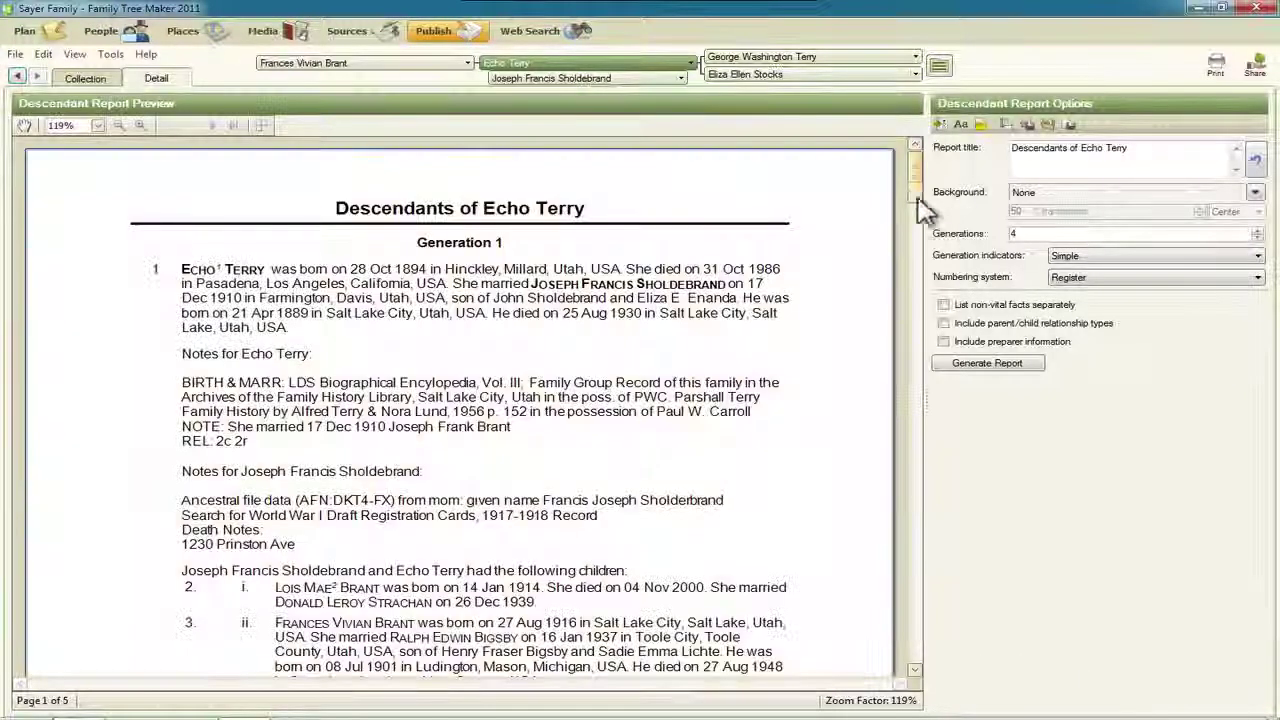
left_click(915, 172)
left_click_drag(917, 180, 910, 262)
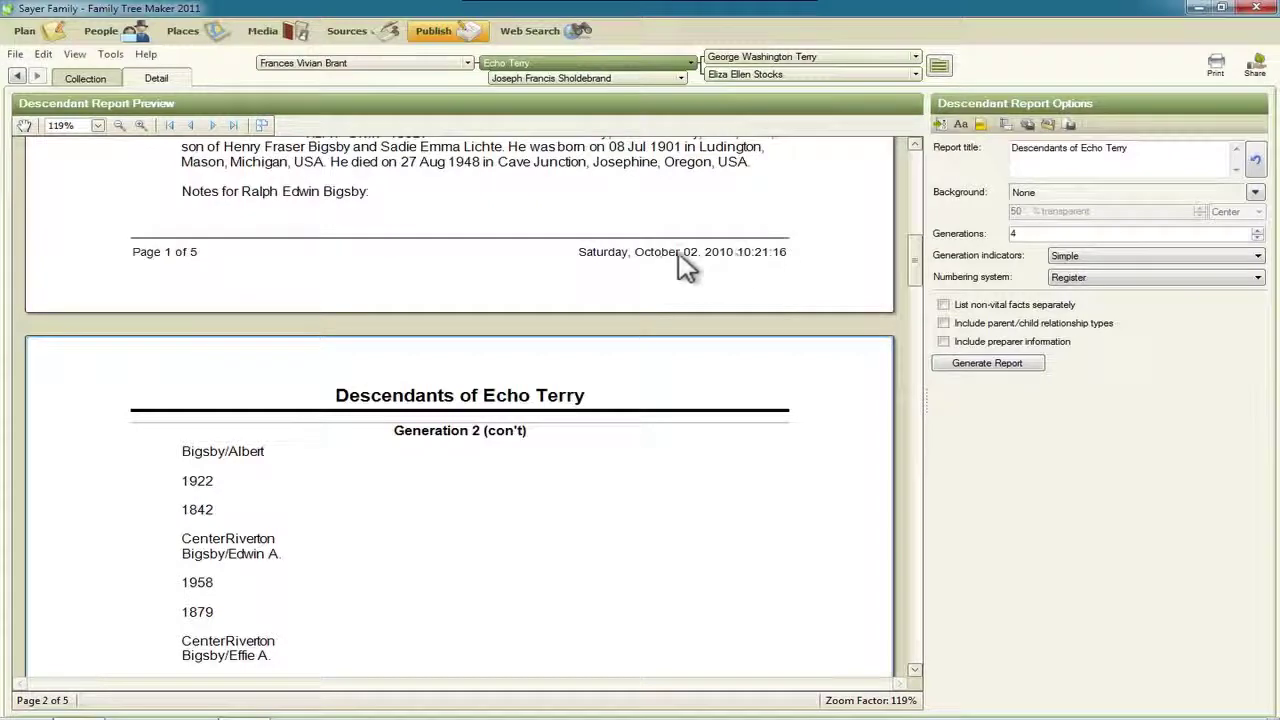
left_click_drag(916, 268, 911, 161)
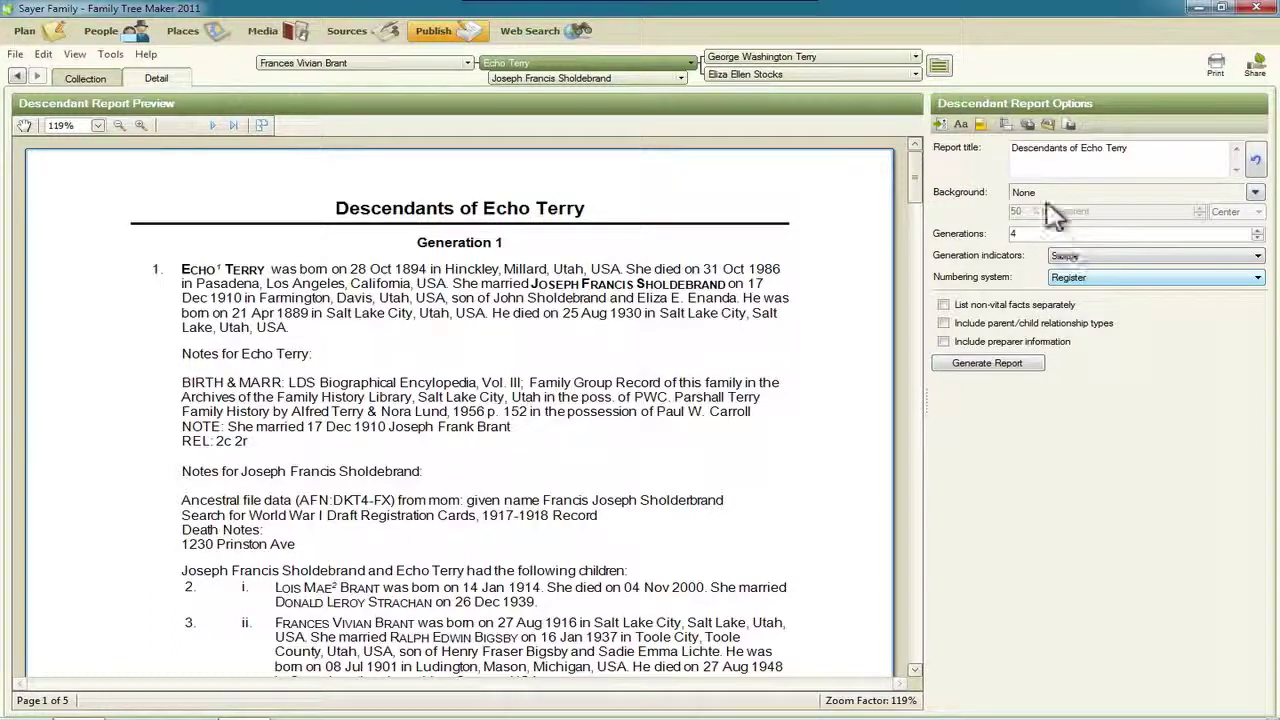
Step: Apply the default settings to the Descendant Report, save the report's settings as preferred, and check the break between its first pages
left_click(1048, 125)
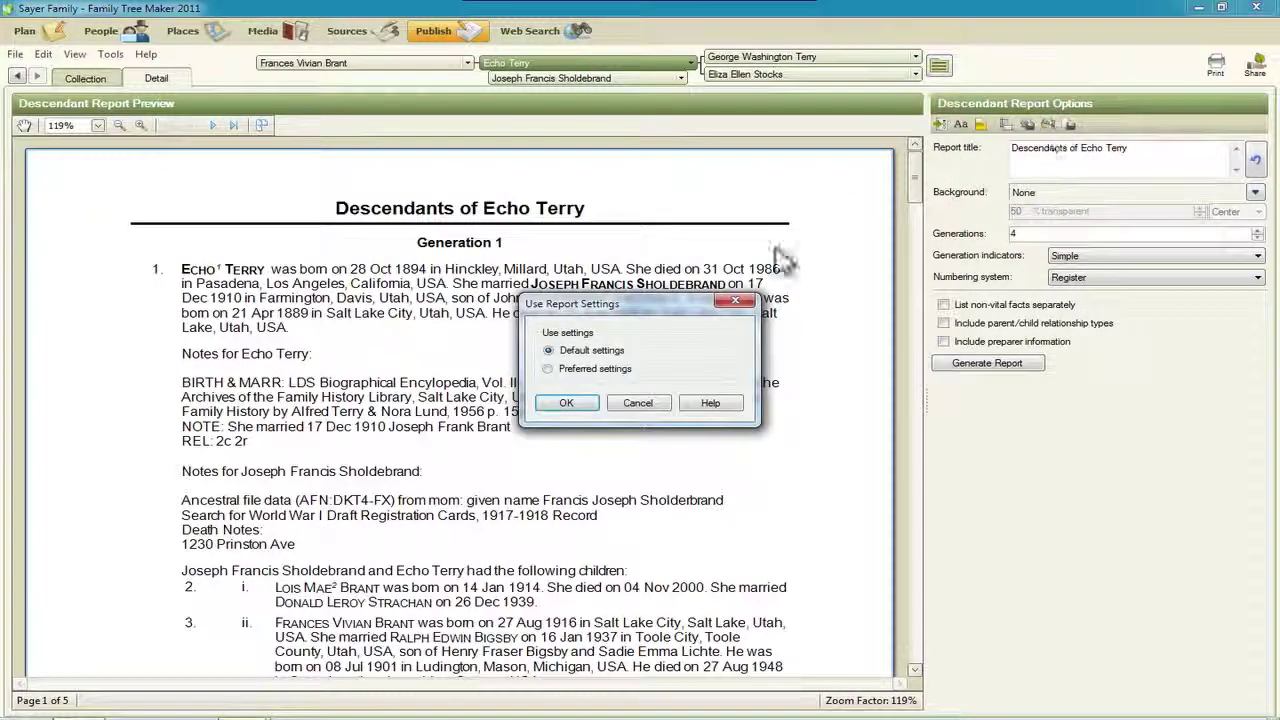
left_click(572, 402)
left_click(1040, 122)
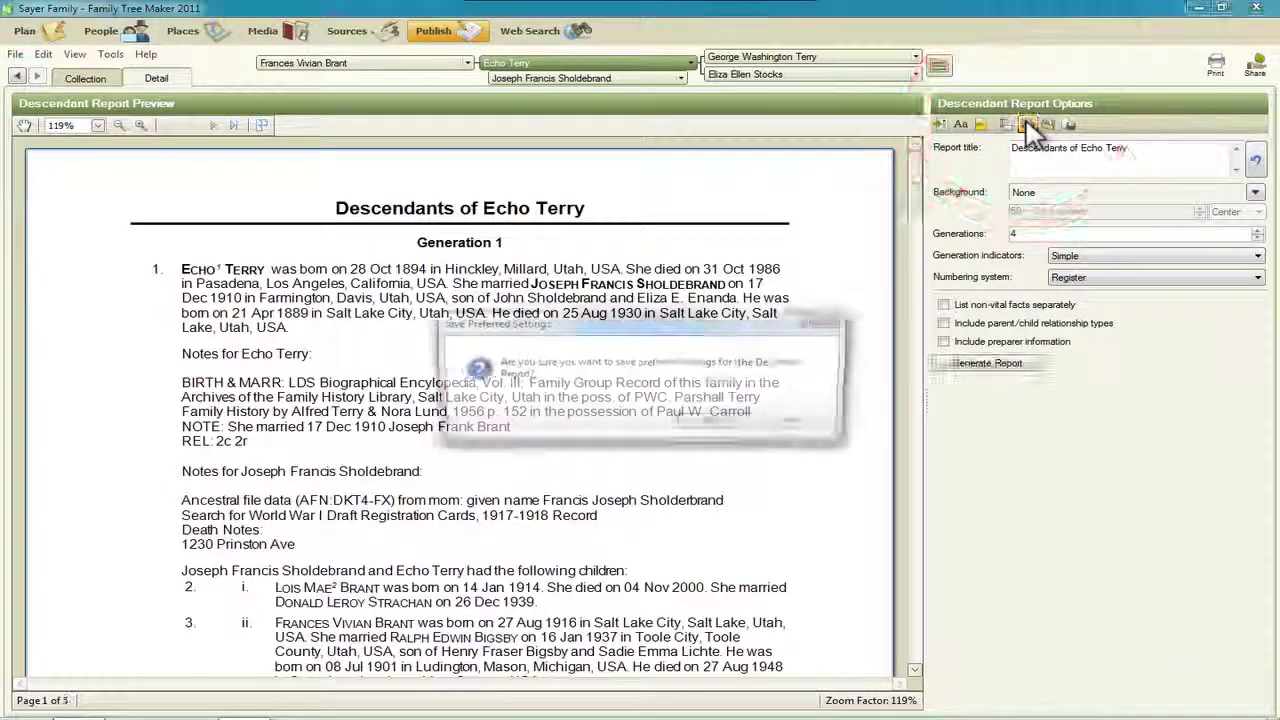
left_click(715, 421)
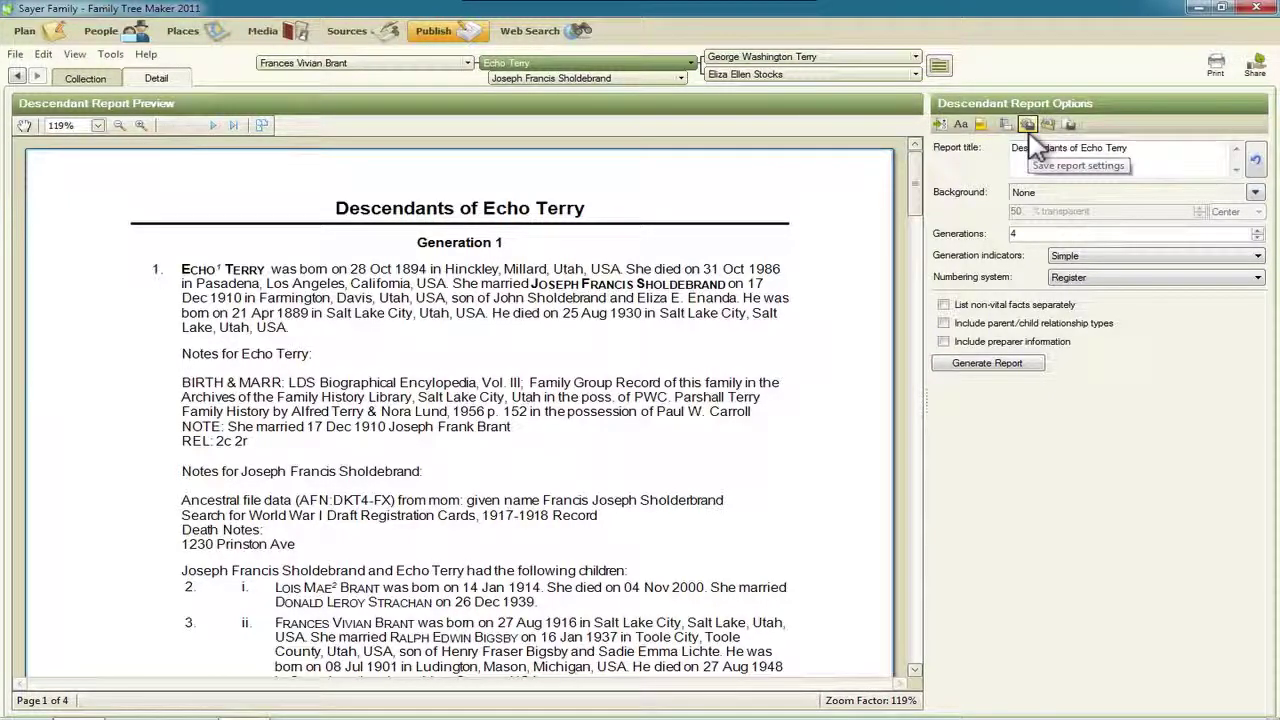
left_click_drag(915, 190, 875, 340)
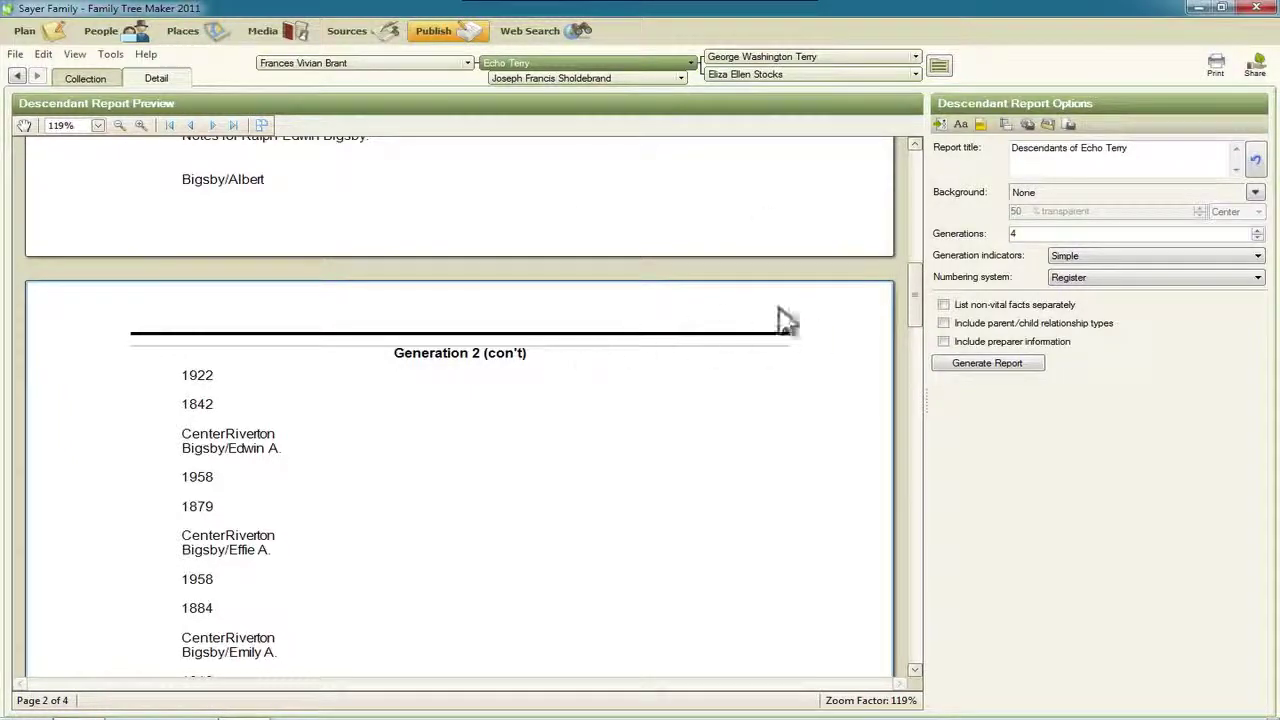
left_click_drag(918, 310, 940, 118)
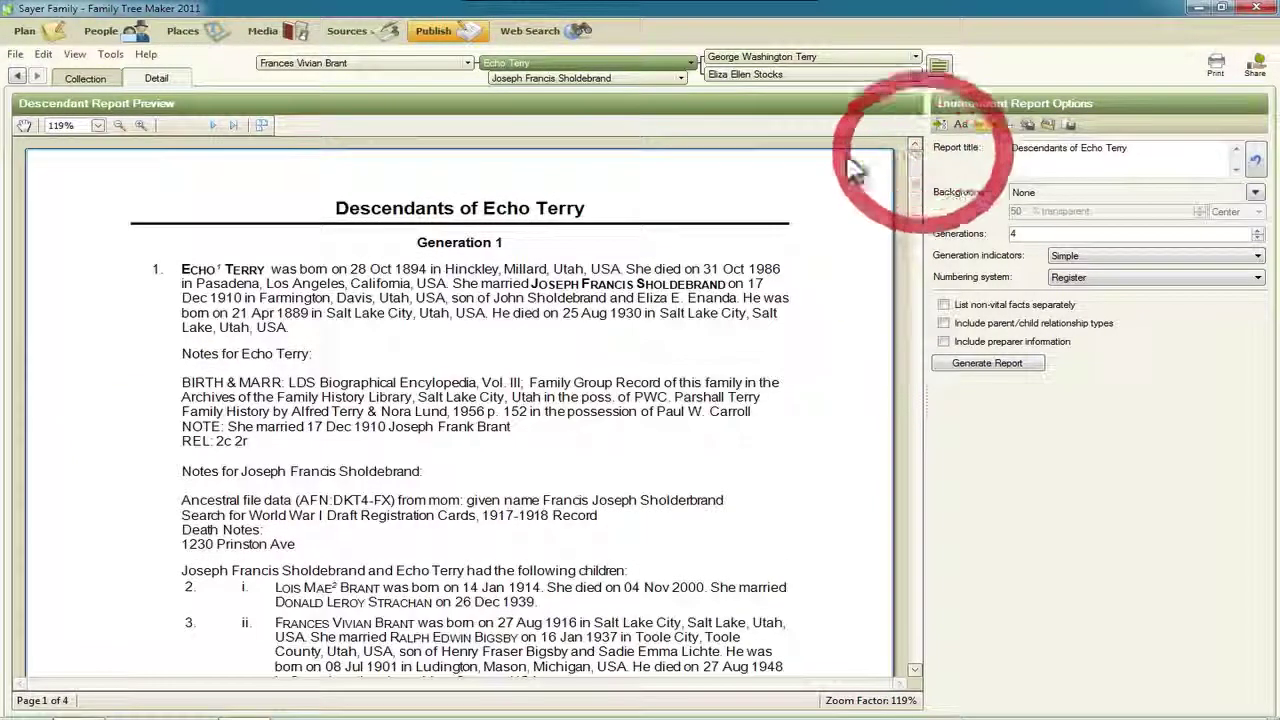
Step: Go back to the genealogy reports and generate the Ahnentafel Report again to compare it after saving the preferred settings
left_click(85, 78)
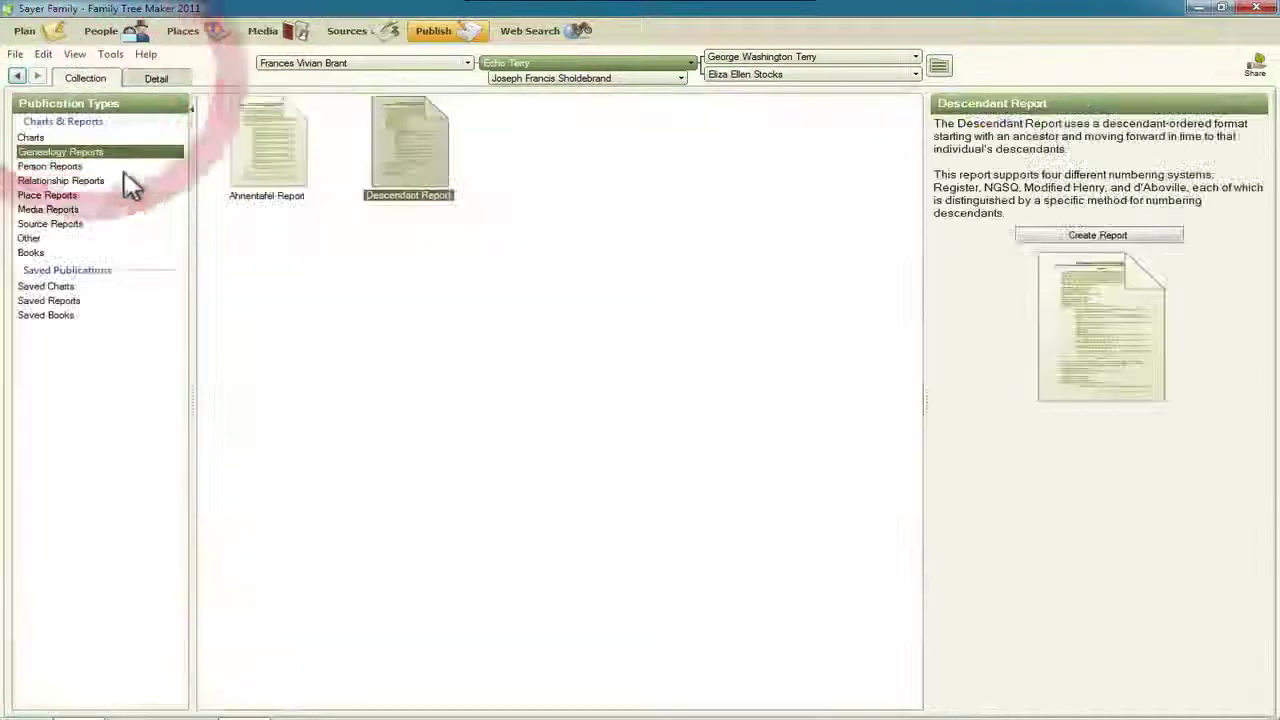
left_click(268, 150)
left_click(1098, 171)
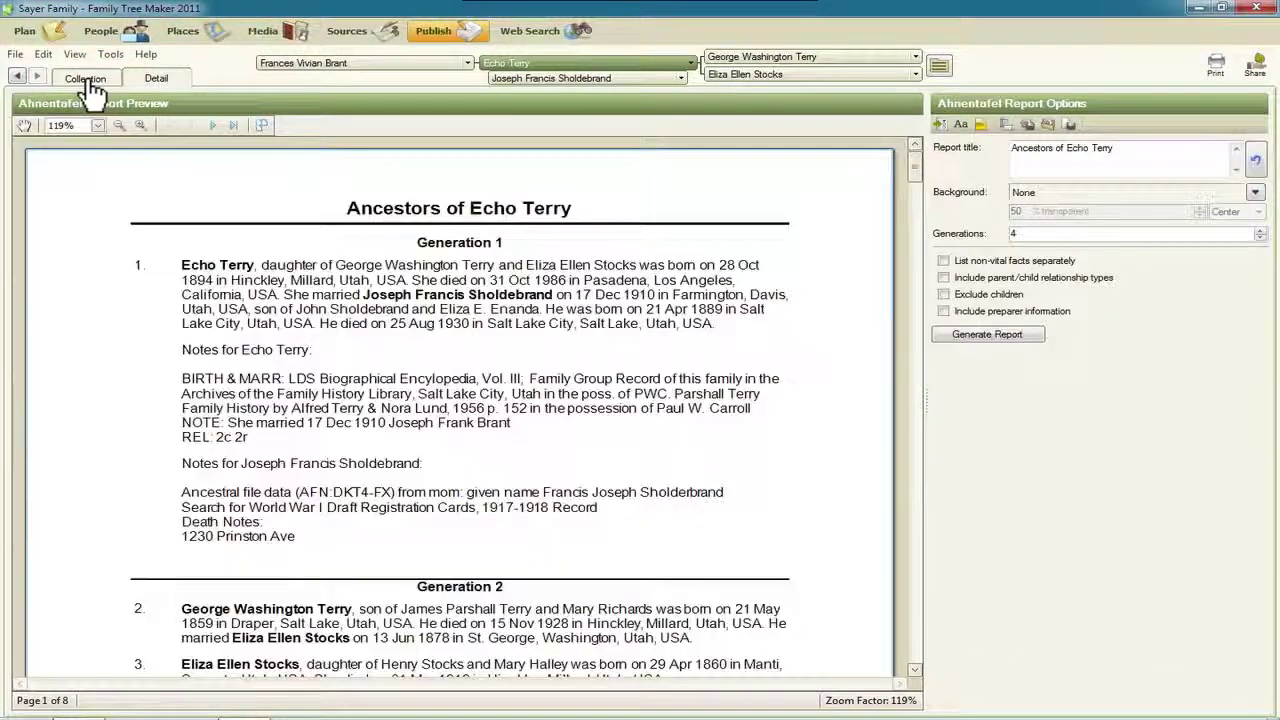
Step: Reopen the Descendant Report from the collection and check that its first two pages use the saved preferred settings
left_click(88, 84)
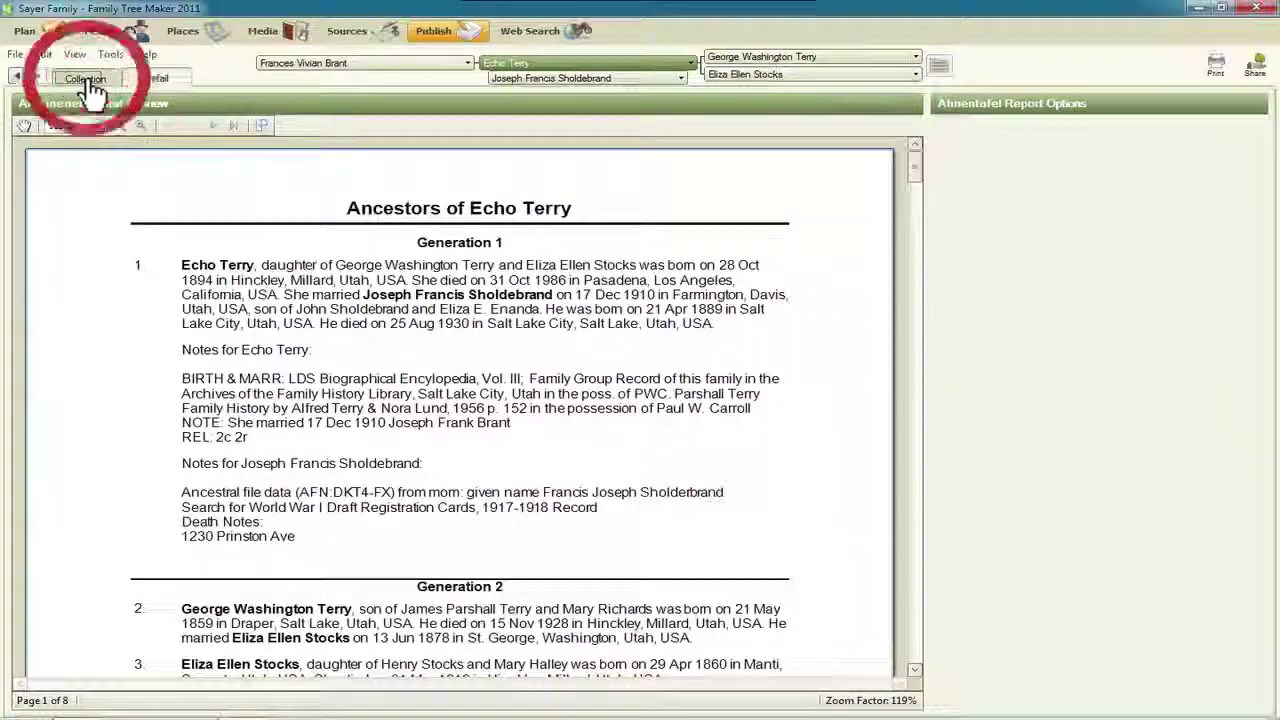
left_click(420, 178)
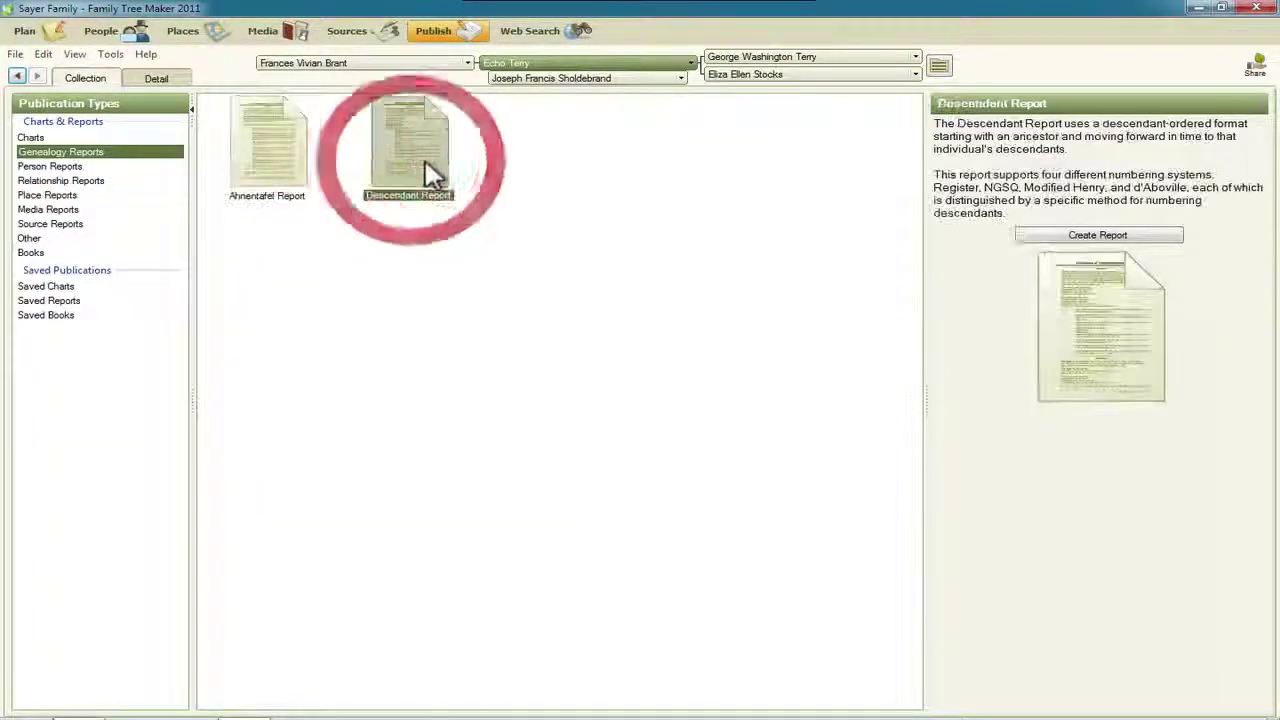
left_click(1092, 234)
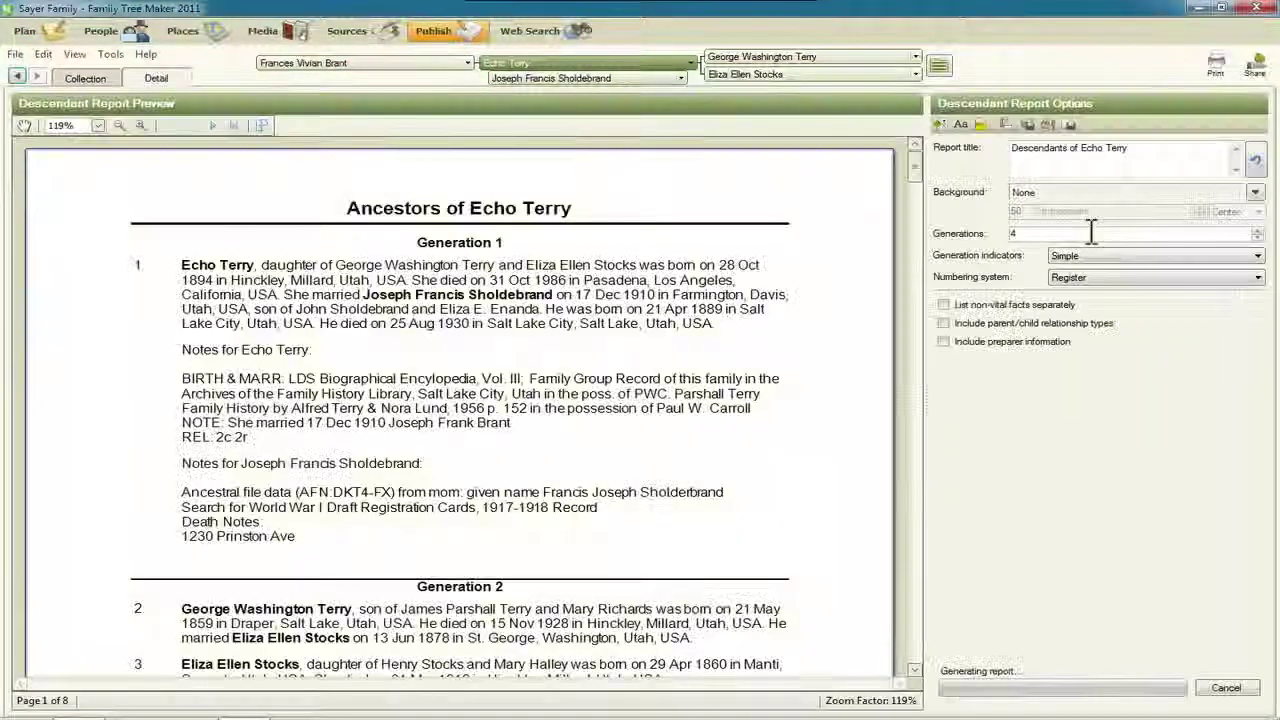
left_click_drag(916, 180, 920, 272)
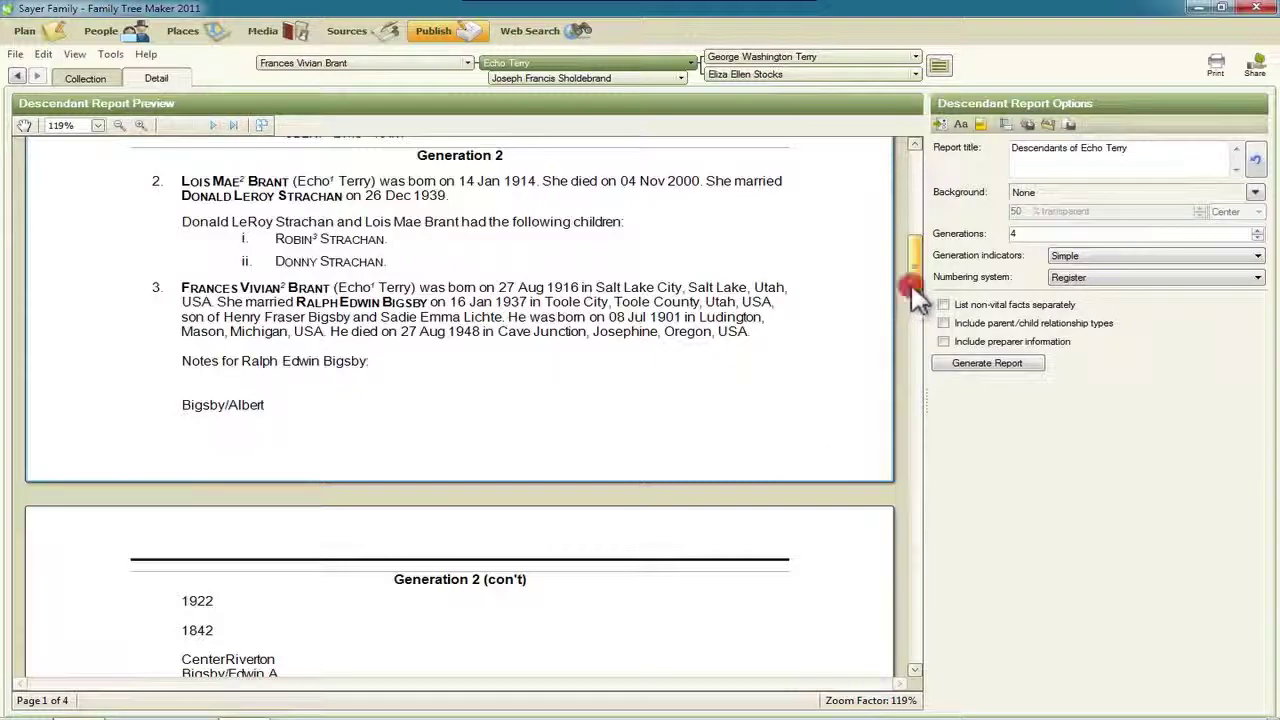
left_click_drag(914, 262, 914, 185)
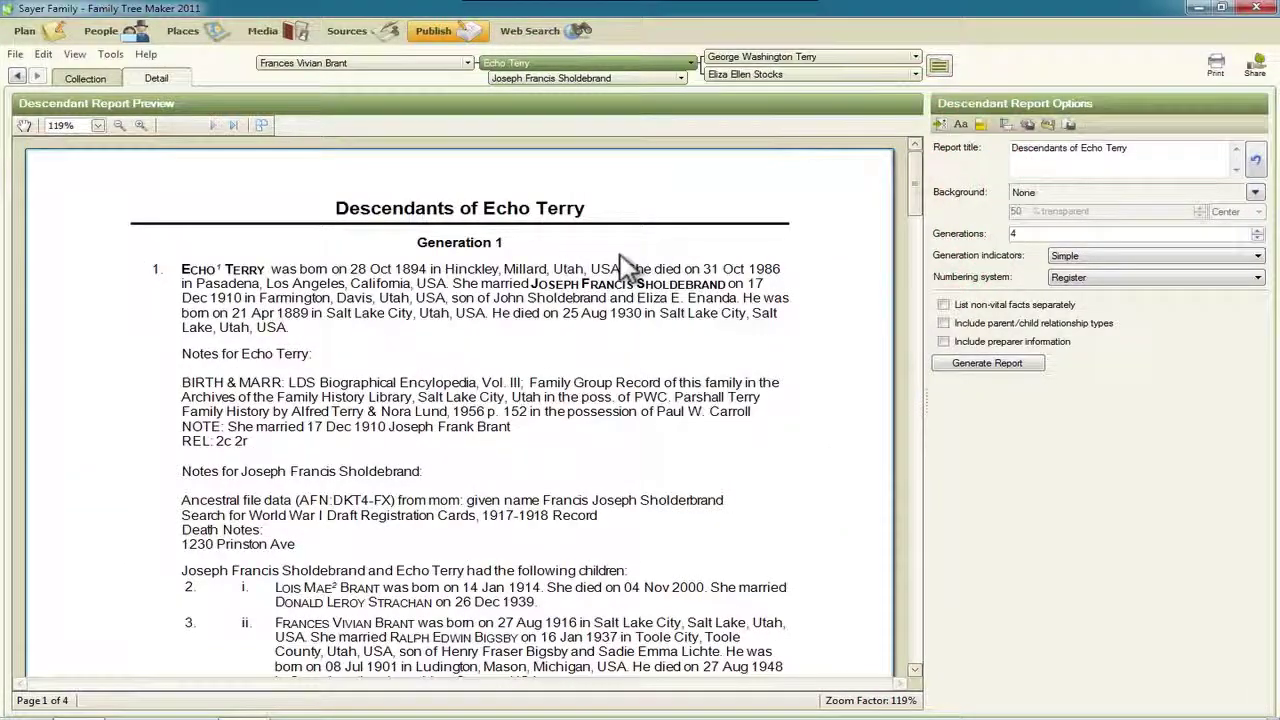